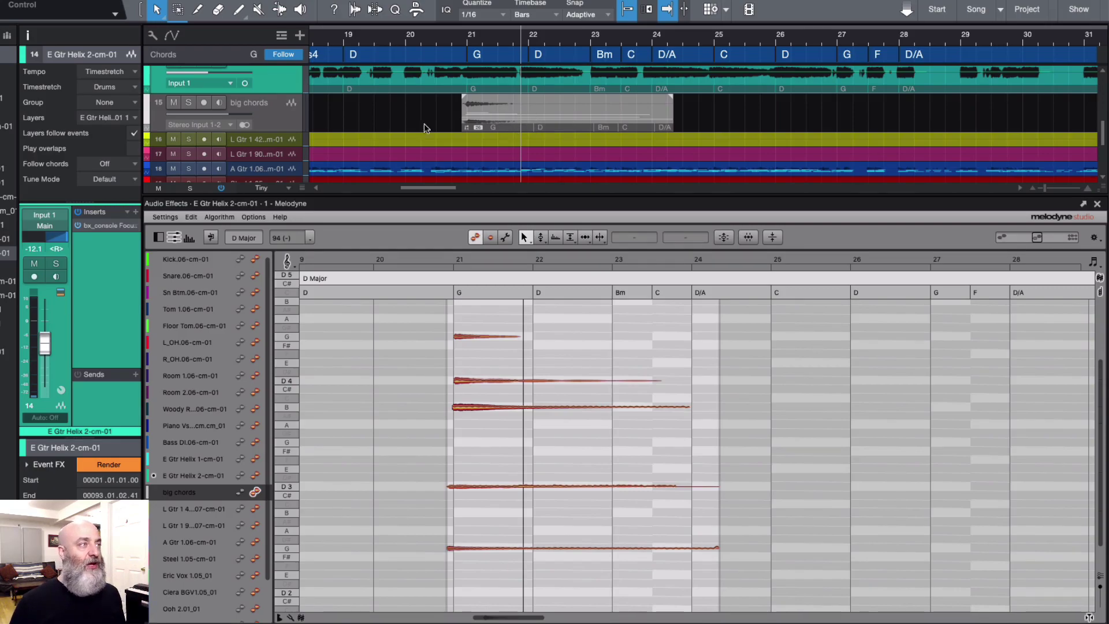
Solo the big chords track, audition the sample from just before the chord hit, then unsolo it.
{"action": "left_click", "coordinate": [189, 103]}
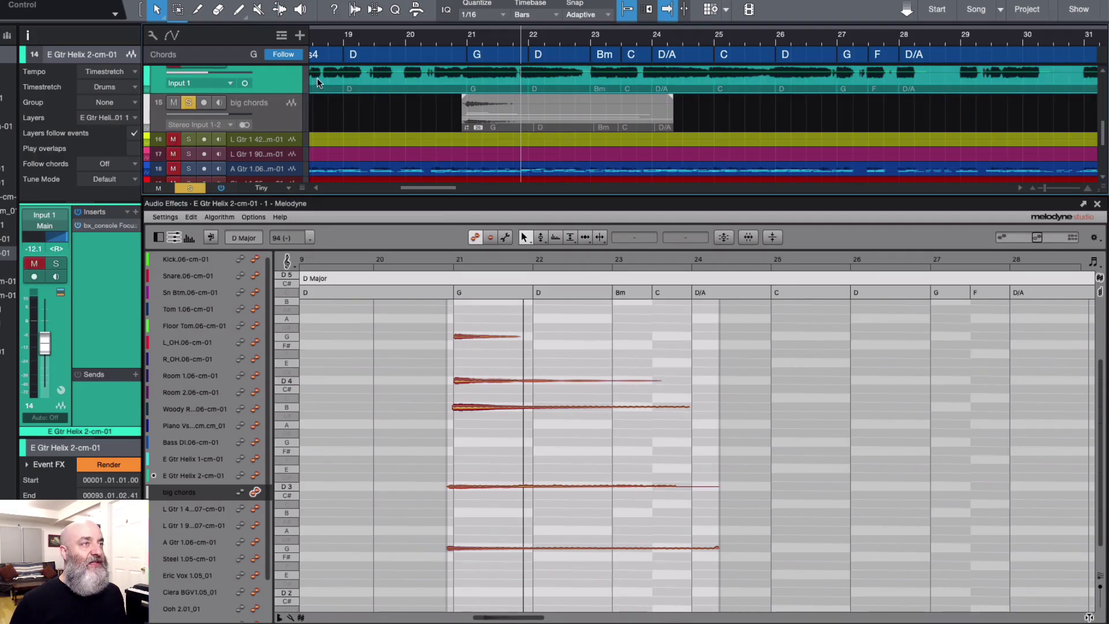
{"action": "left_click", "coordinate": [443, 40]}
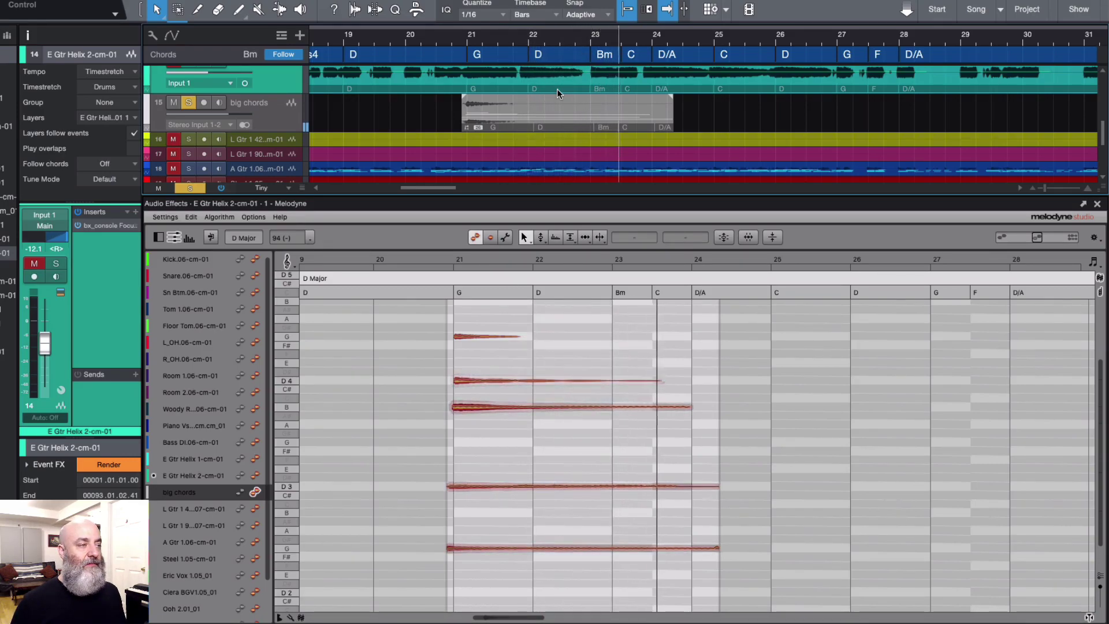
{"action": "key", "text": "space"}
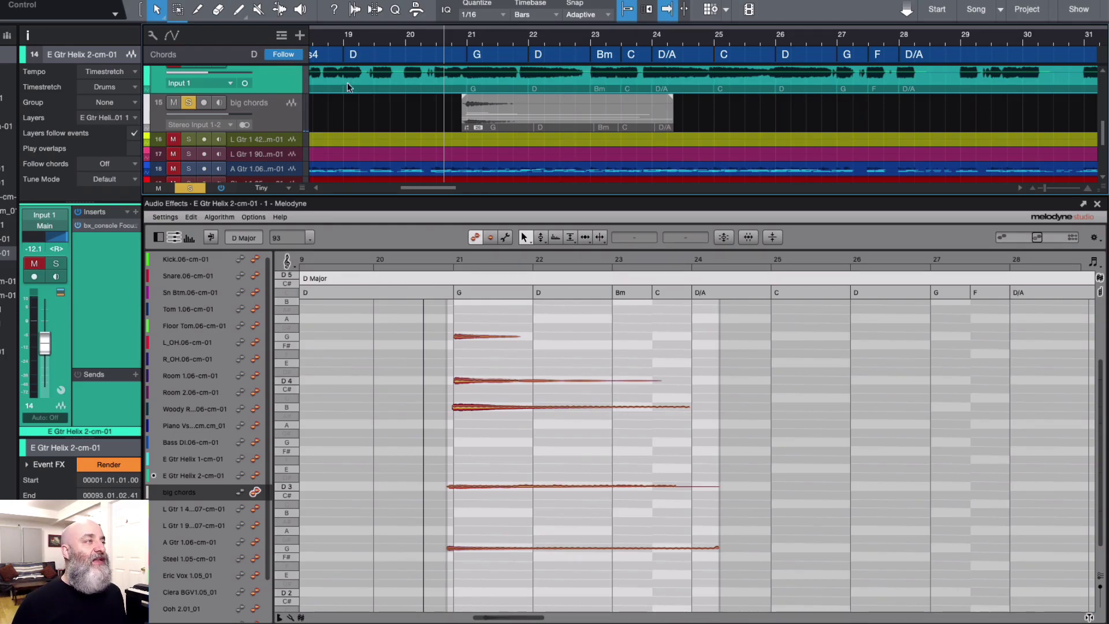
{"action": "left_click", "coordinate": [188, 103]}
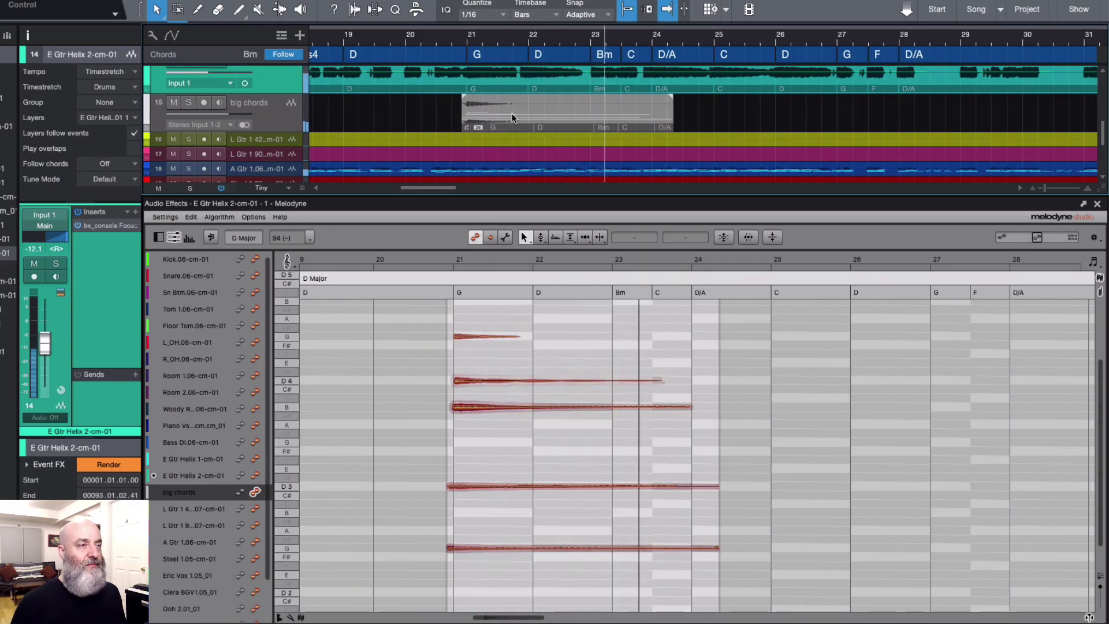
{"action": "key", "text": "space"}
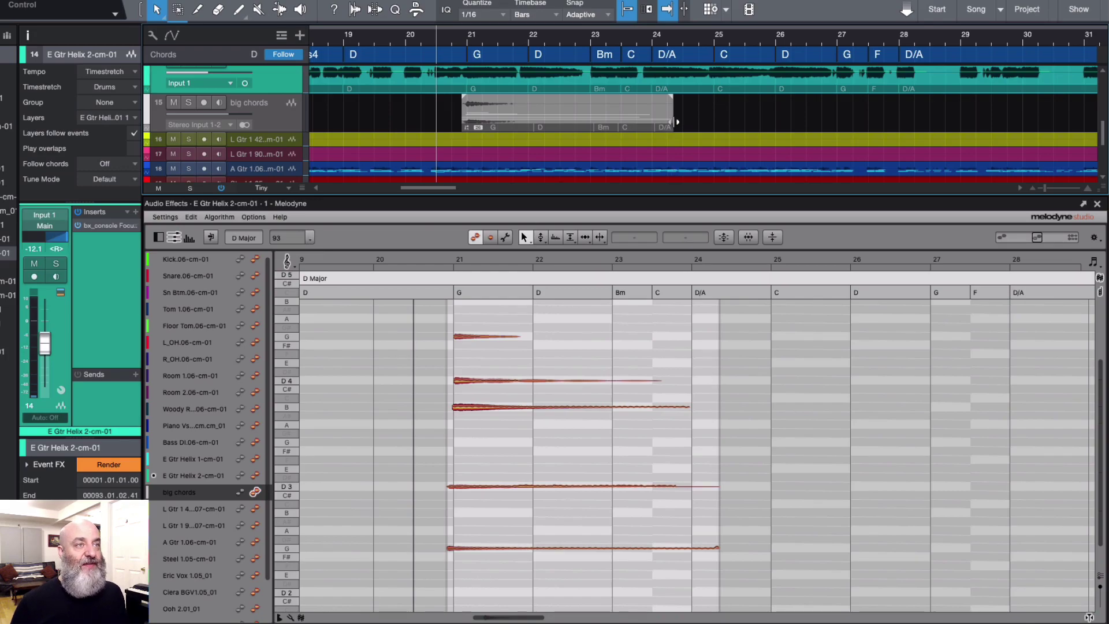
Trim the big chords clip back to bar 23 and add a roughly 370 ms fade-out.
{"action": "left_click_drag", "start_coordinate": [675, 122], "coordinate": [576, 132]}
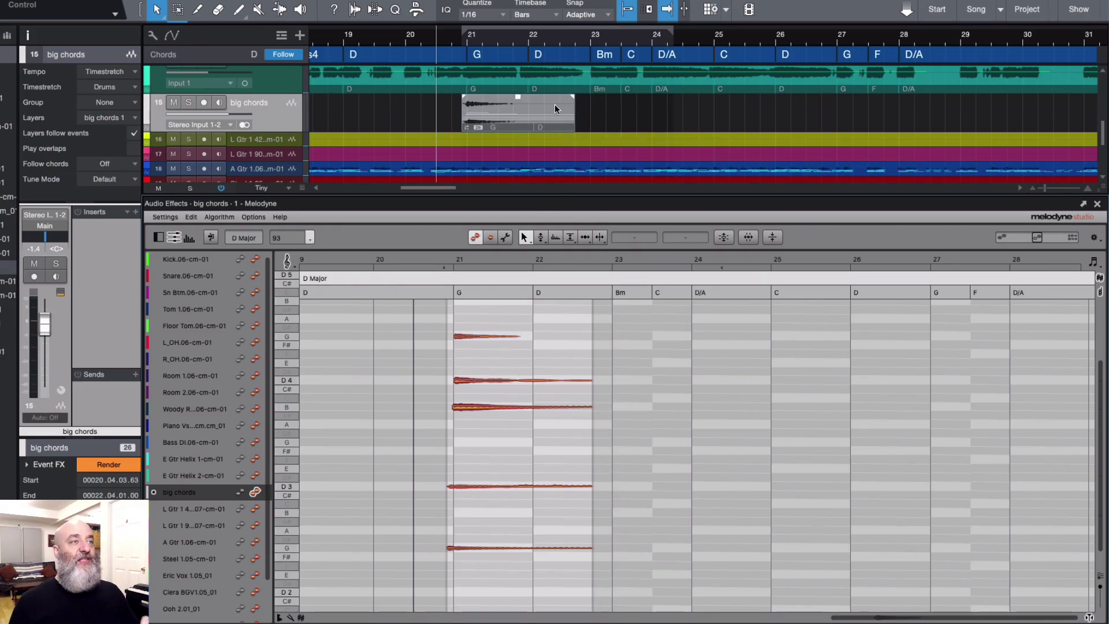
{"action": "left_click_drag", "start_coordinate": [571, 102], "coordinate": [559, 104]}
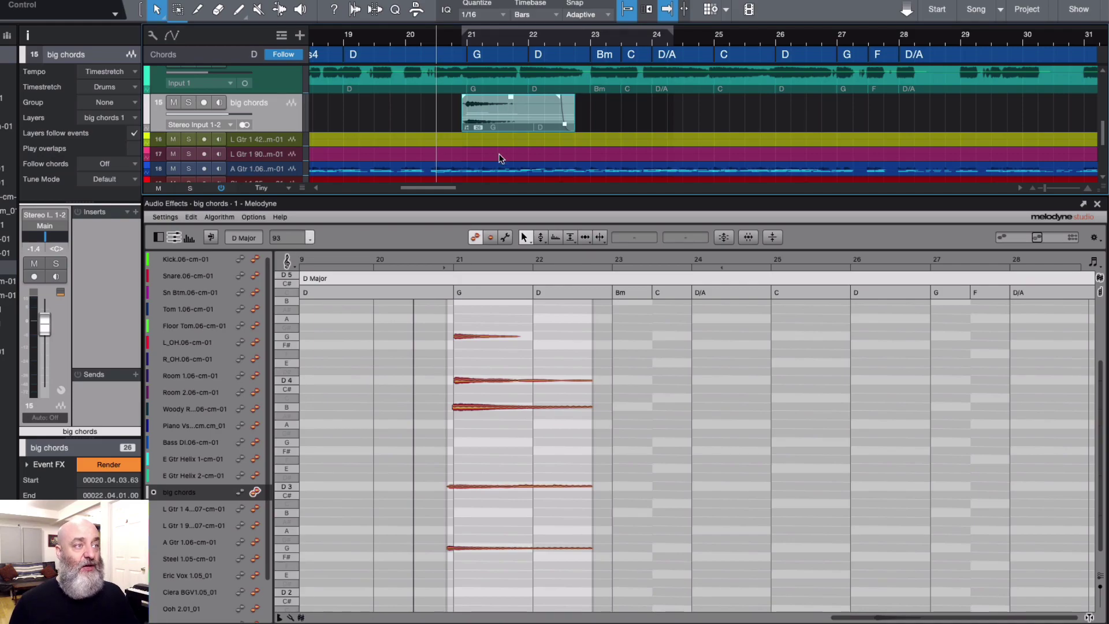
Transfer the clip into Melodyne and shorten all the chord notes with the Time Tool.
{"action": "left_click", "coordinate": [490, 239]}
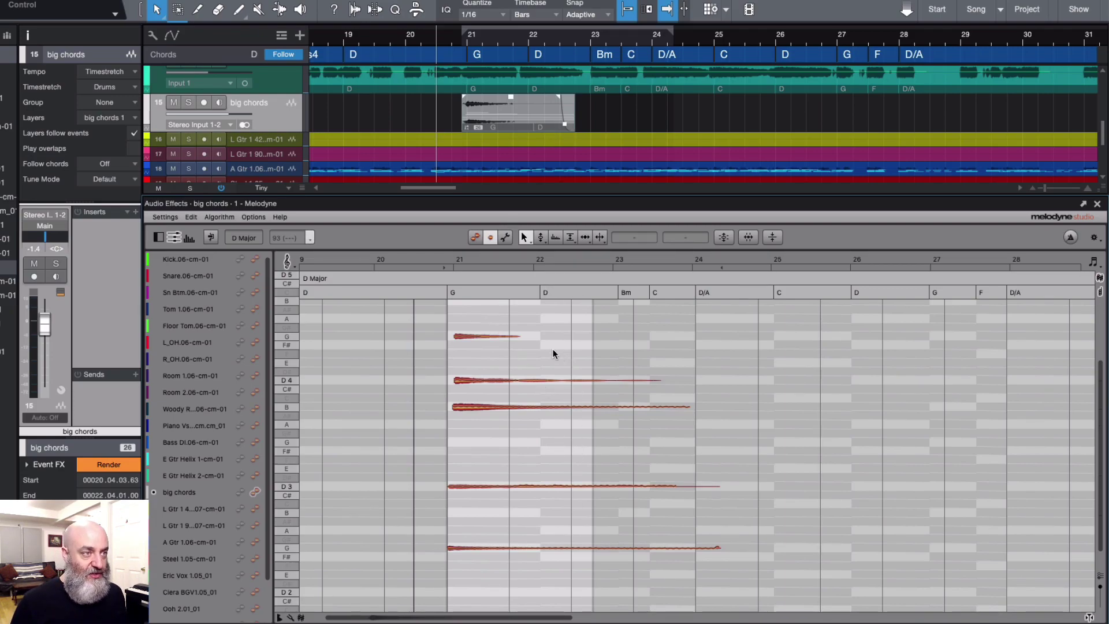
{"action": "left_click_drag", "start_coordinate": [553, 349], "coordinate": [613, 561]}
{"action": "right_click", "coordinate": [681, 406]}
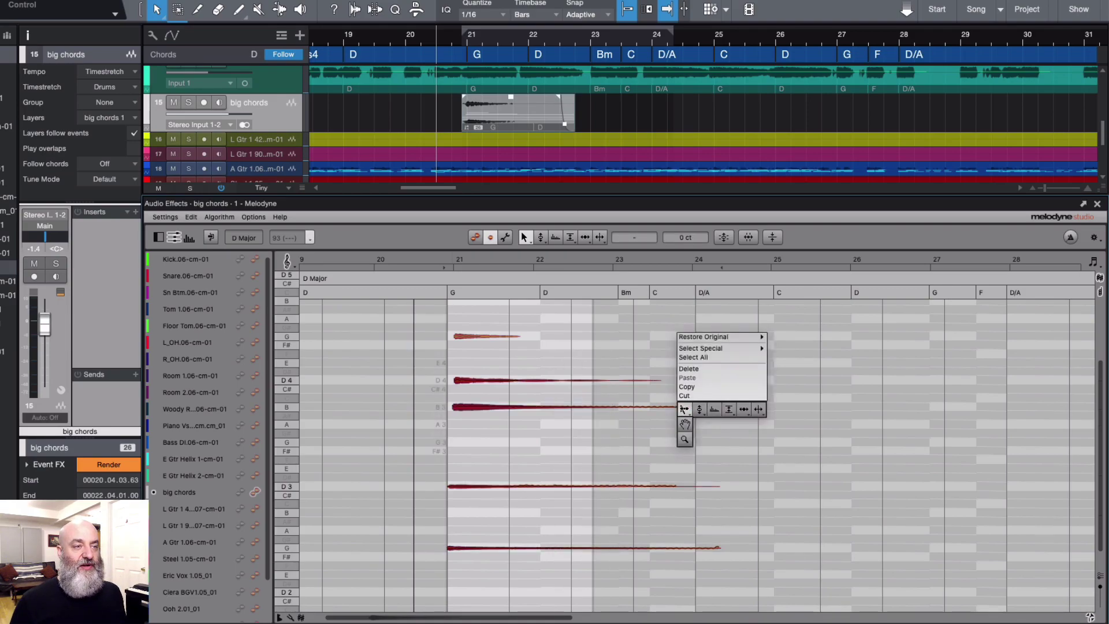
{"action": "left_click", "coordinate": [743, 425]}
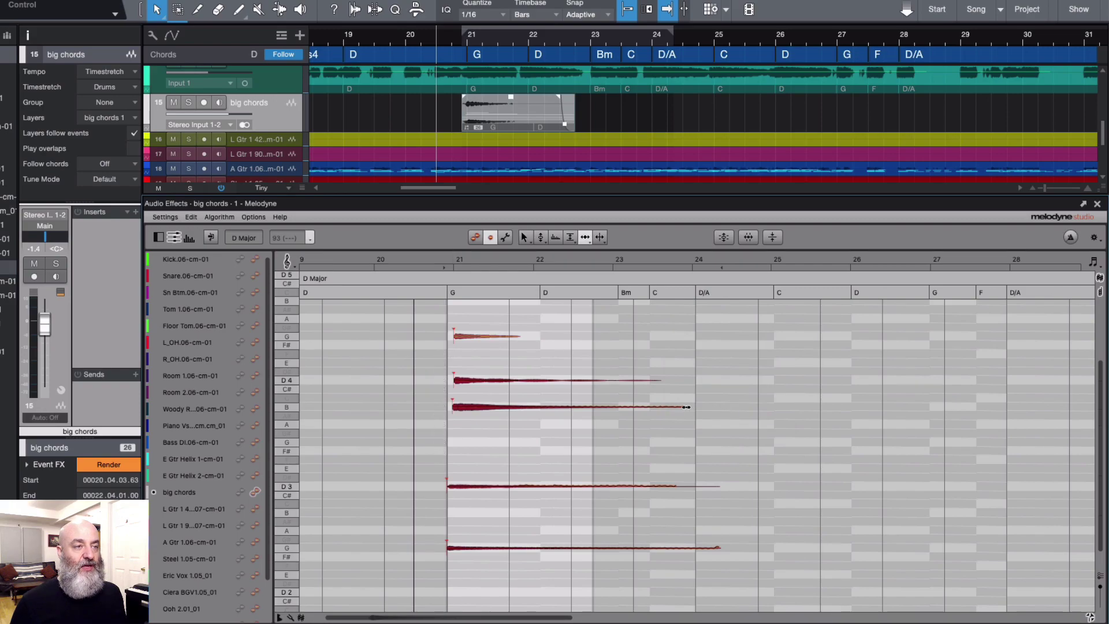
{"action": "left_click_drag", "start_coordinate": [686, 407], "coordinate": [565, 419]}
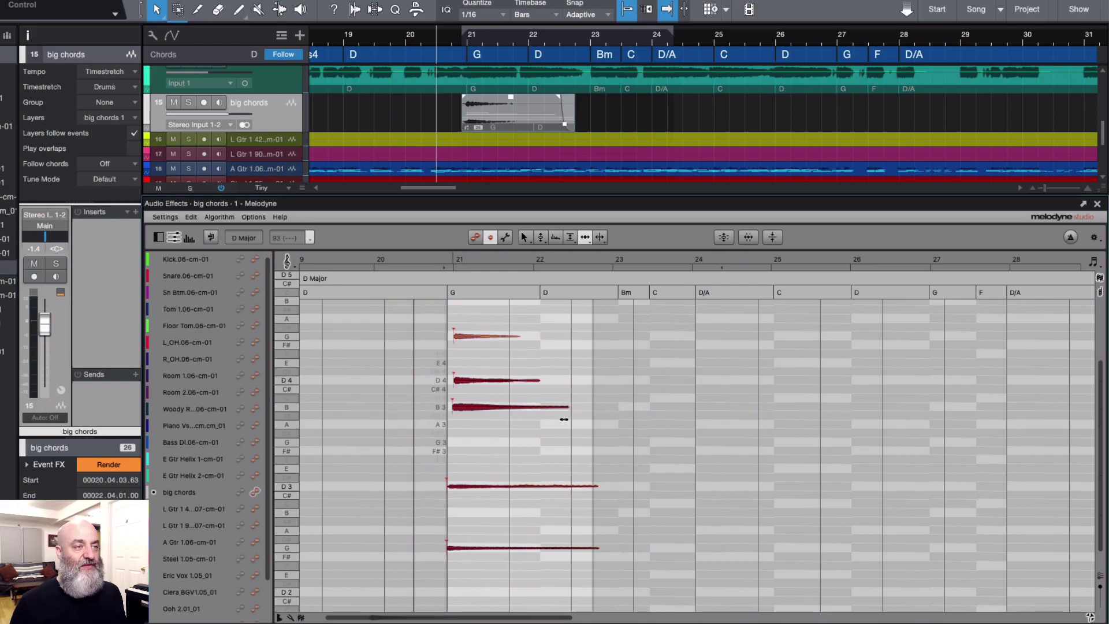
Trim all notes except D4 slightly more, and shorten the two lowest notes to just past bar 22.
{"action": "left_click", "coordinate": [491, 381], "text": "shift"}
{"action": "left_click_drag", "start_coordinate": [567, 406], "coordinate": [562, 407]}
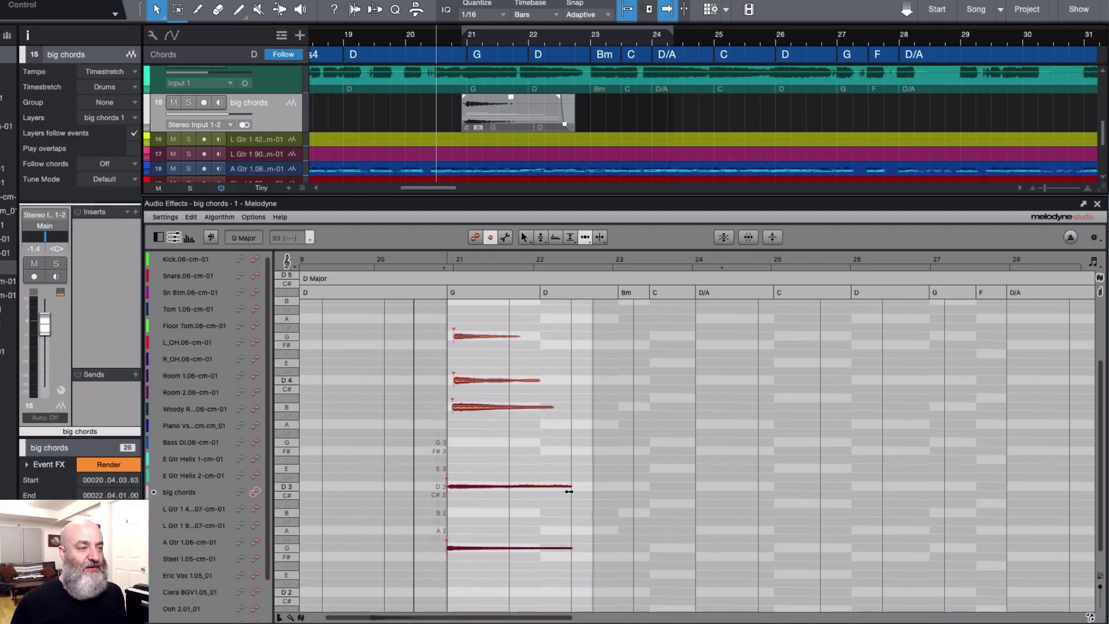
{"action": "left_click_drag", "start_coordinate": [572, 490], "coordinate": [568, 501]}
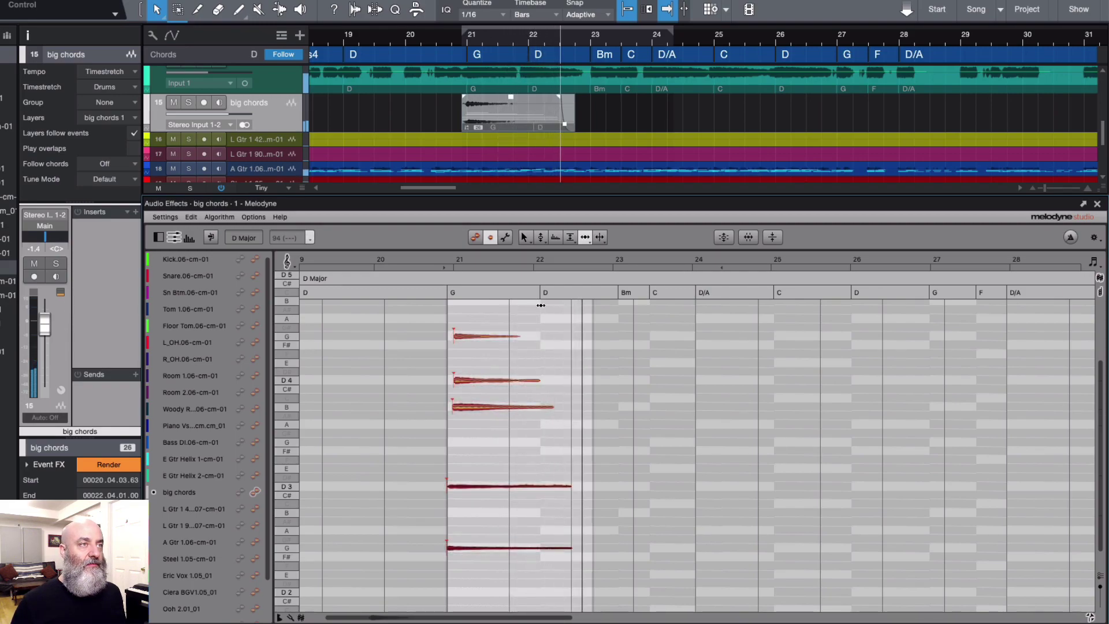
{"action": "key", "text": "space"}
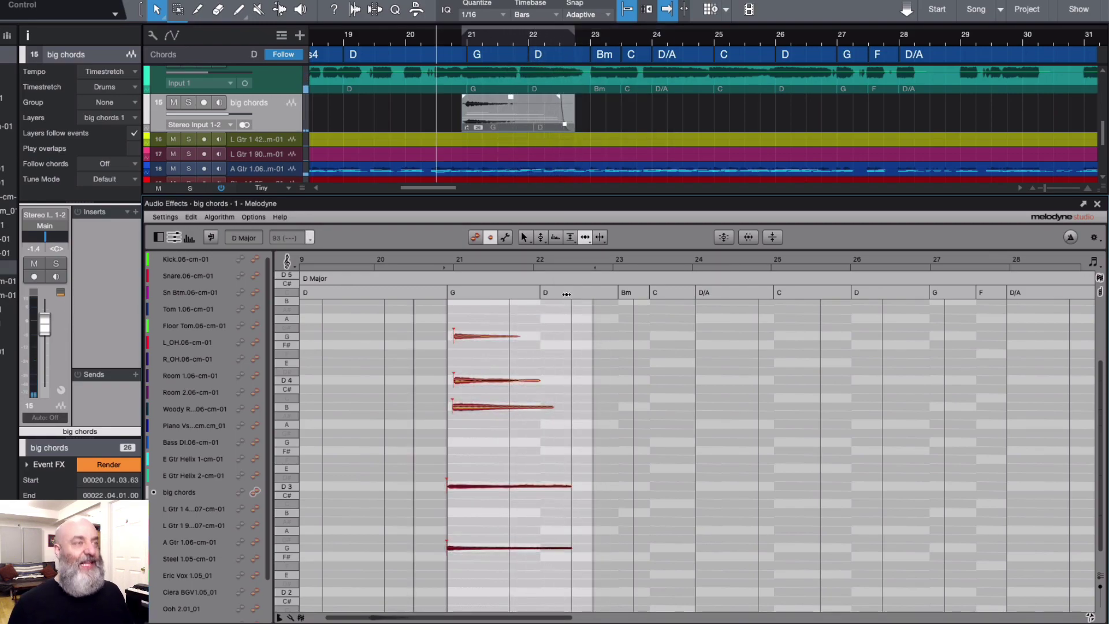
Duplicate the big chords event three times to bars 23, 25 and 27, then play them back.
{"action": "scroll", "coordinate": [507, 158], "scroll_direction": "right", "scroll_amount": 2}
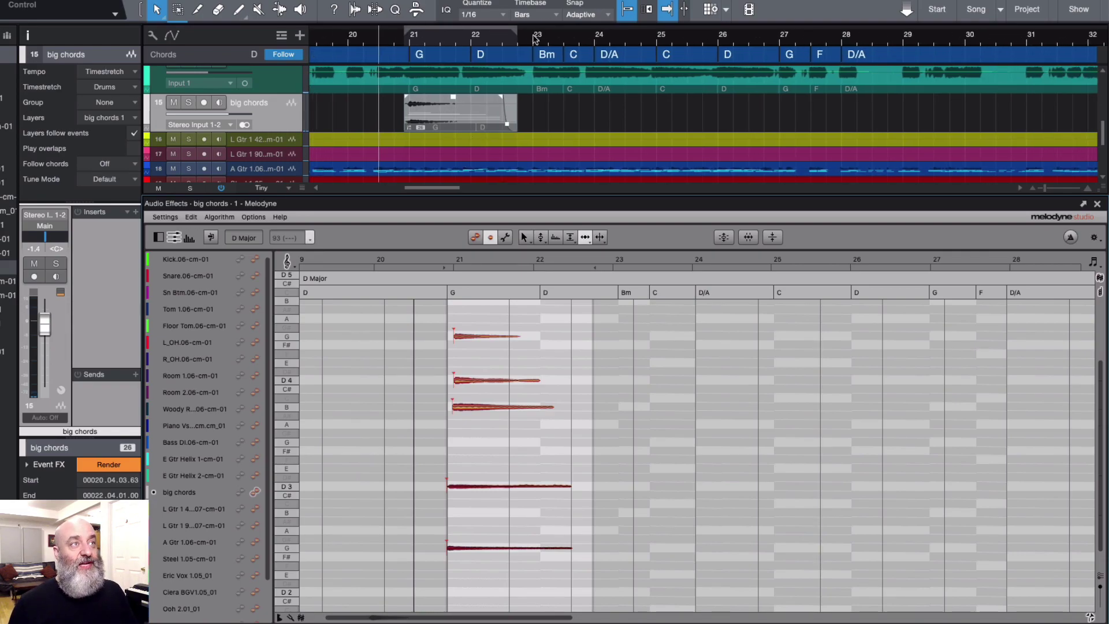
{"action": "left_click", "coordinate": [464, 114]}
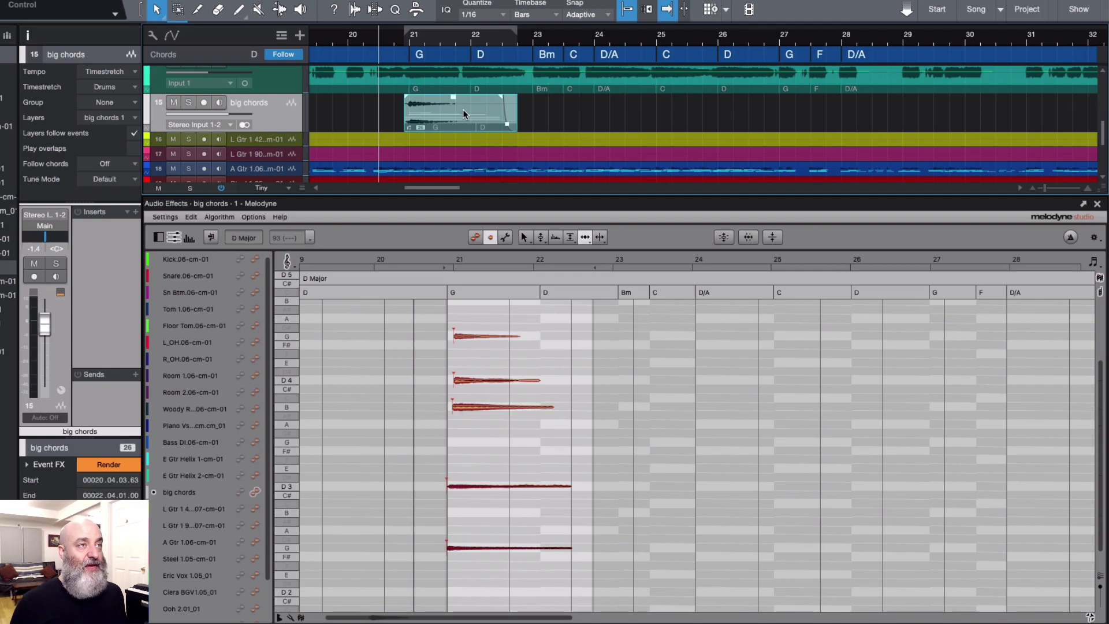
{"action": "key", "text": "d"}
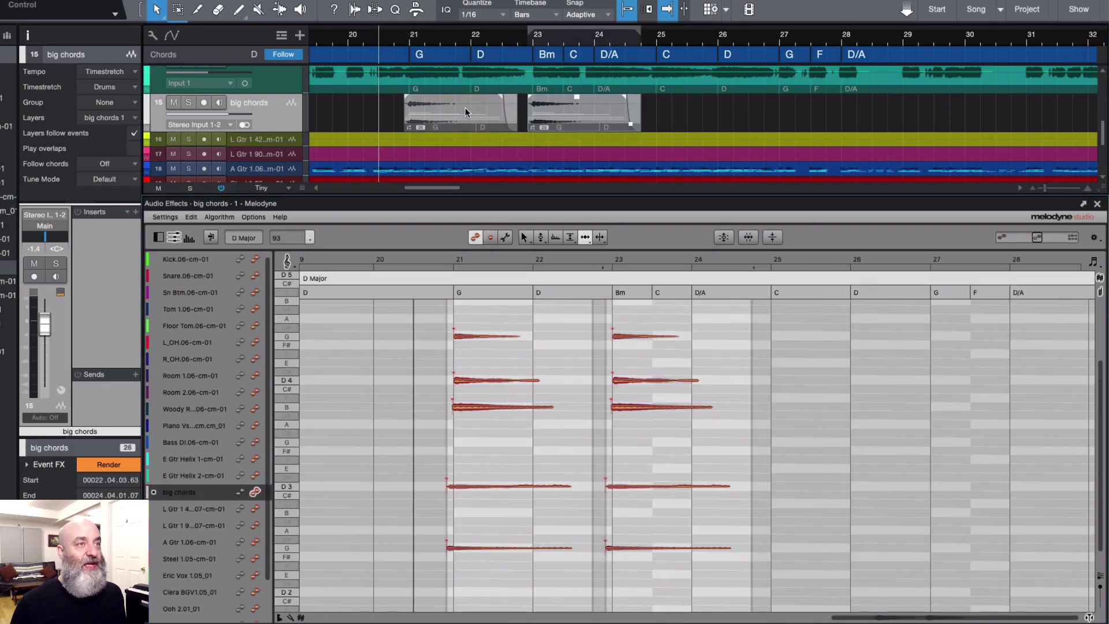
{"action": "key", "text": "d"}
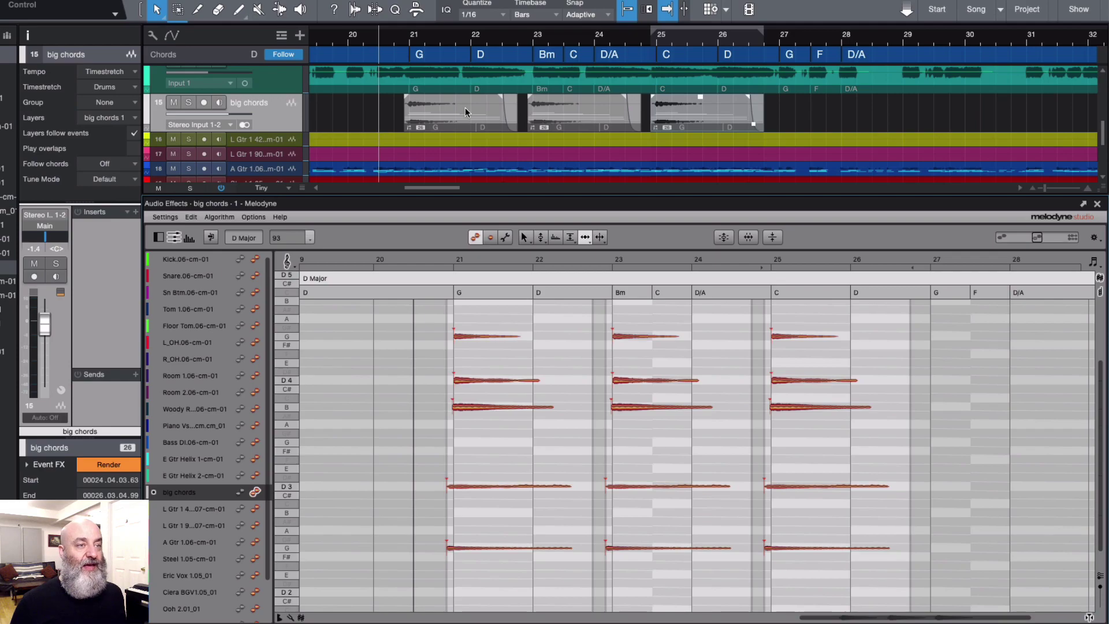
{"action": "key", "text": "d"}
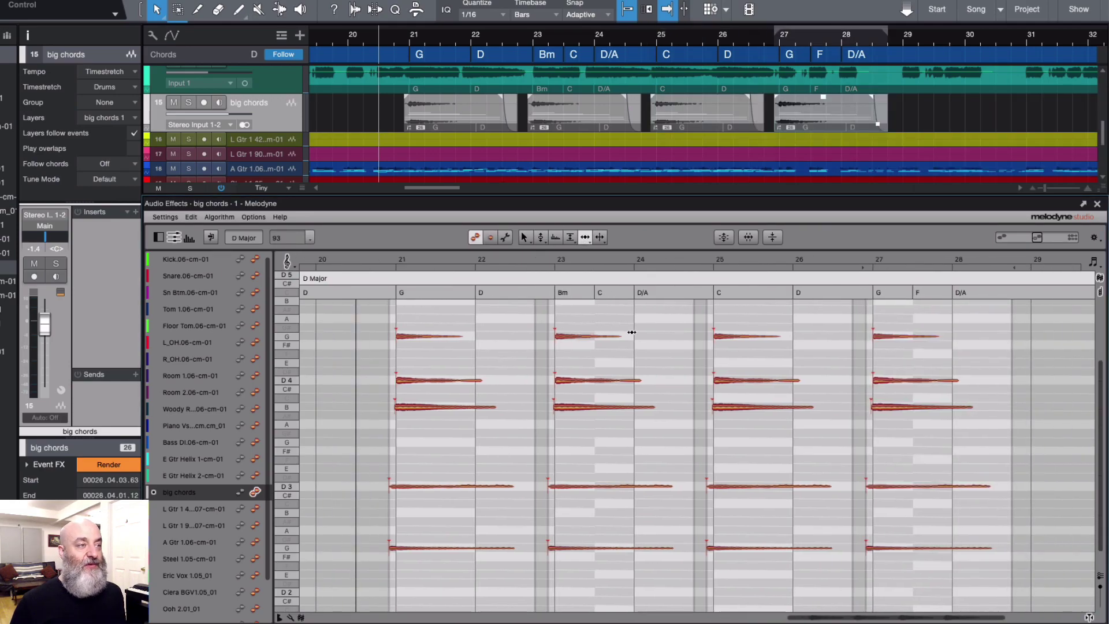
{"action": "key", "text": "space"}
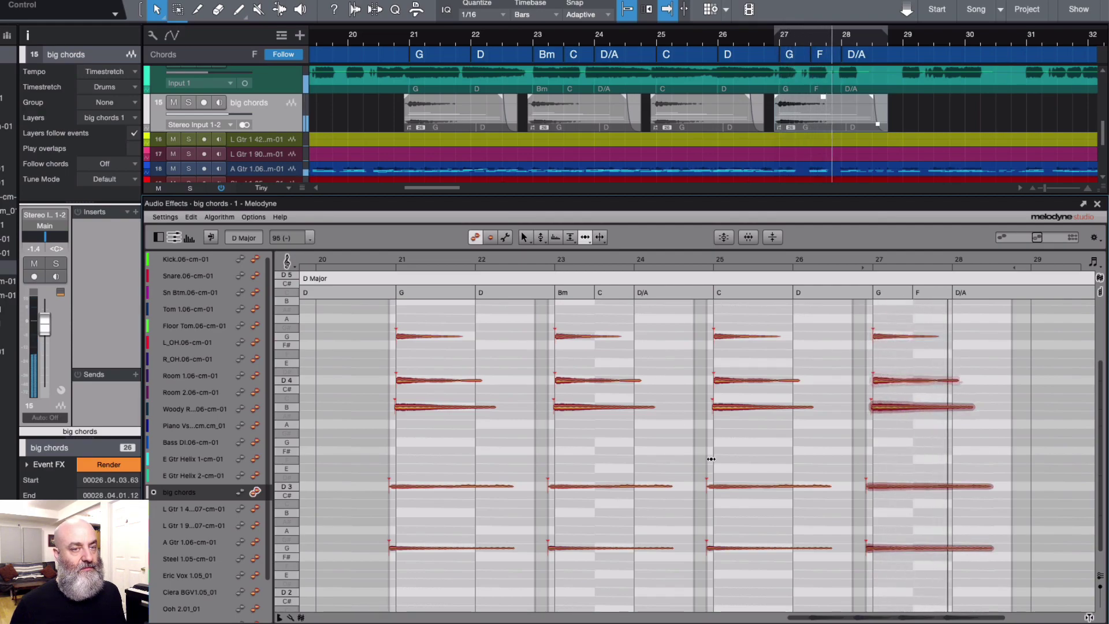
{"action": "key", "text": "space"}
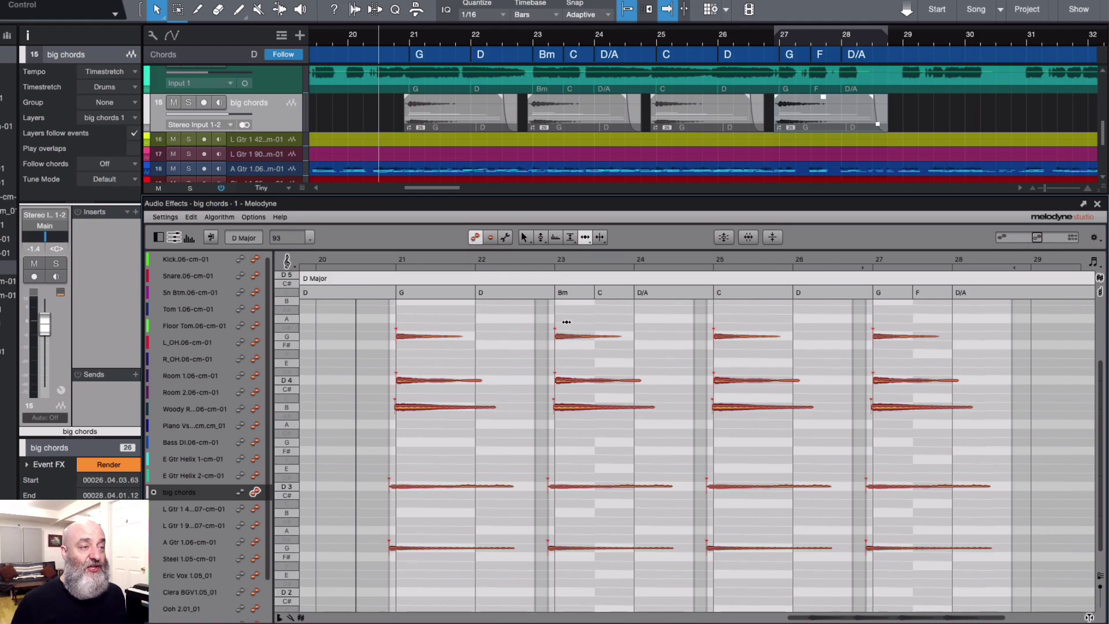
After trying B4 and undoing it, shift the top G4 notes slightly later with the Time Handling Tool.
{"action": "right_click", "coordinate": [566, 334]}
{"action": "left_click", "coordinate": [502, 328]}
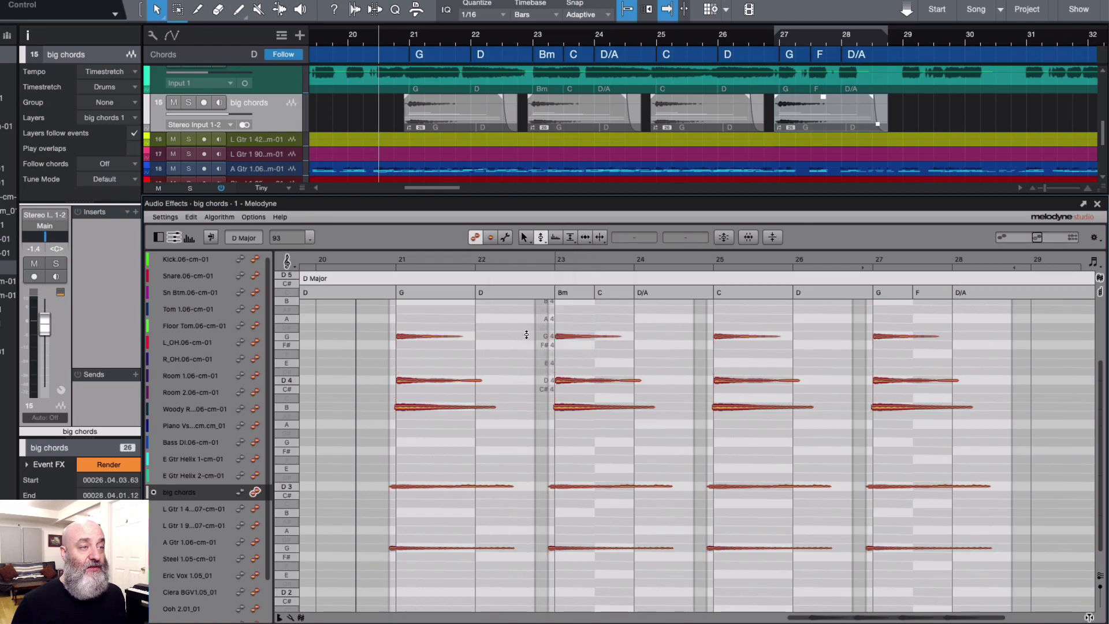
{"action": "left_click_drag", "start_coordinate": [567, 335], "coordinate": [568, 309]}
{"action": "key", "text": "ctrl+z"}
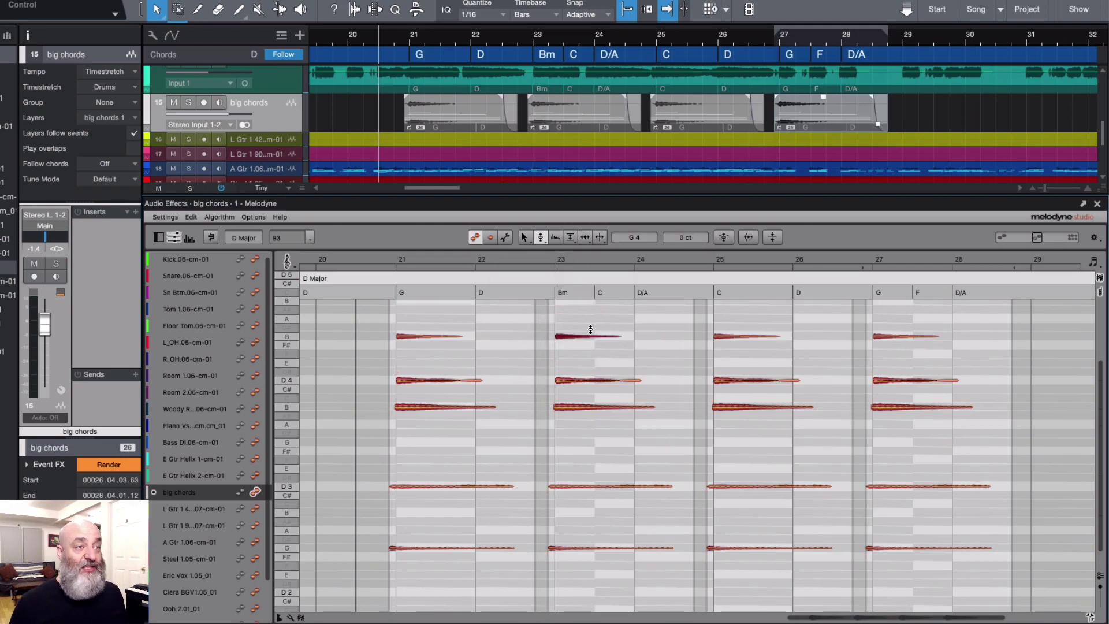
{"action": "right_click", "coordinate": [591, 329]}
{"action": "left_click", "coordinate": [629, 328]}
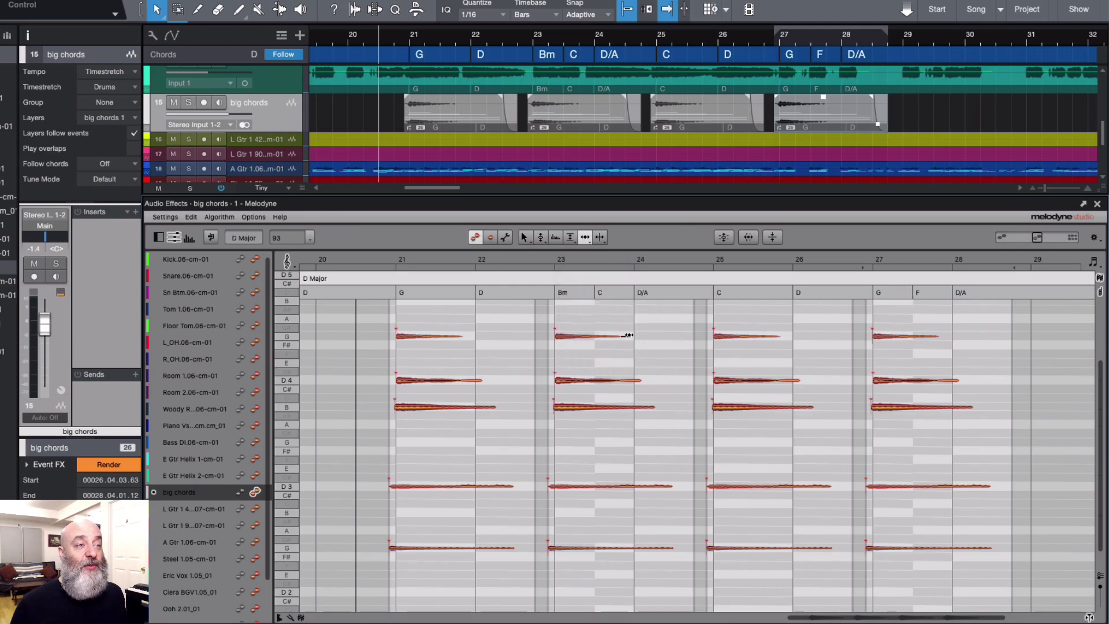
{"action": "left_click_drag", "start_coordinate": [613, 337], "coordinate": [630, 336]}
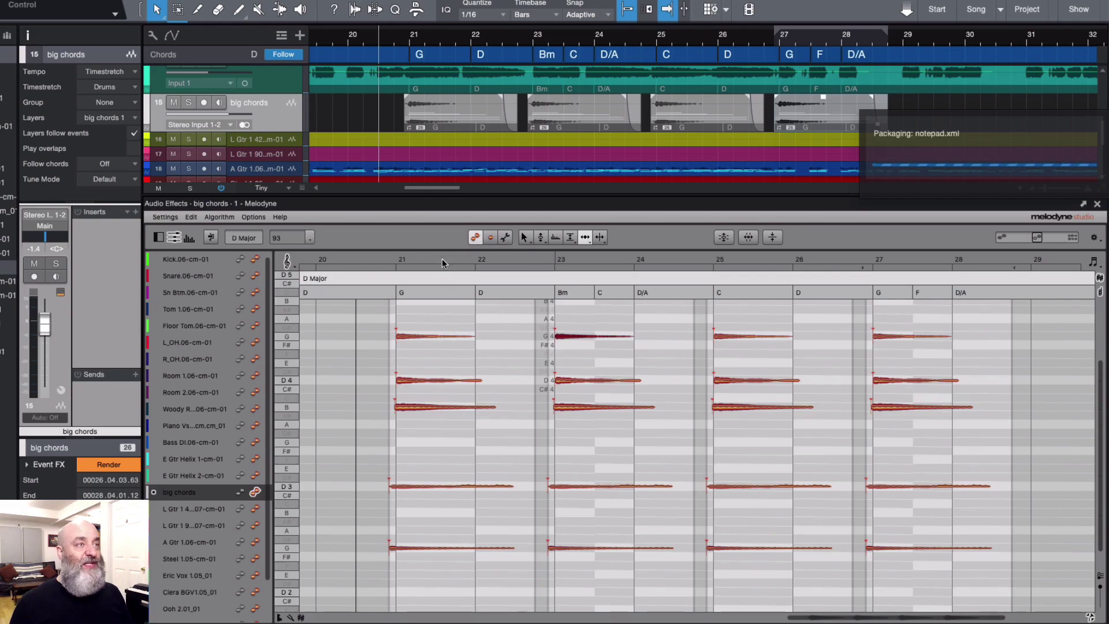
{"action": "left_click_drag", "start_coordinate": [383, 110], "coordinate": [907, 107]}
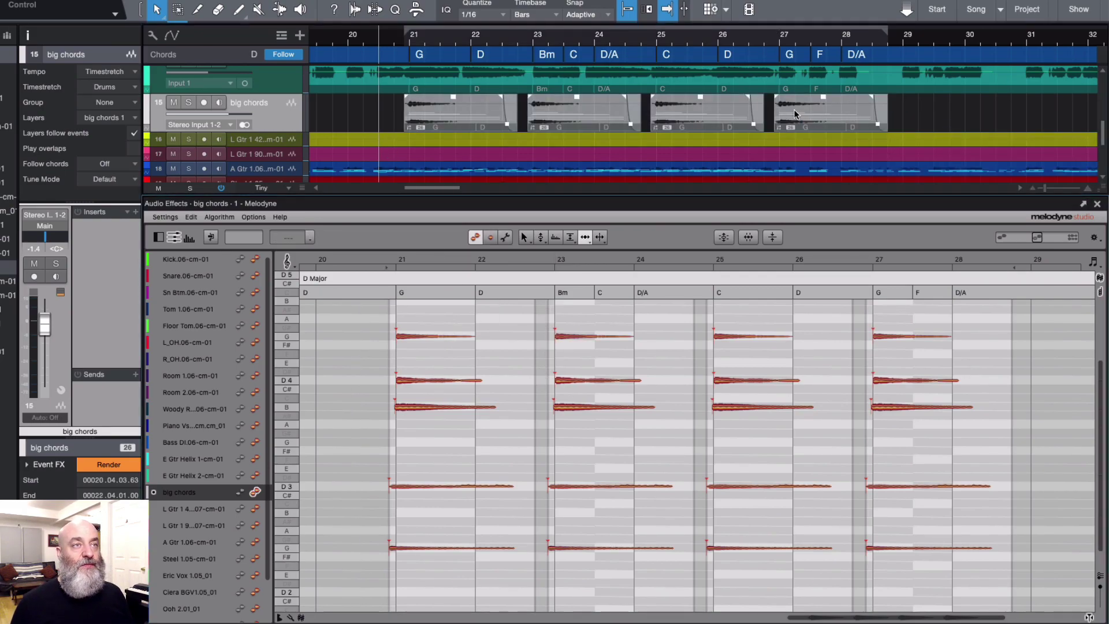
Separate the four big chords events into independent copies and adjust the bar 23 top note's pitch.
{"action": "right_click", "coordinate": [719, 102]}
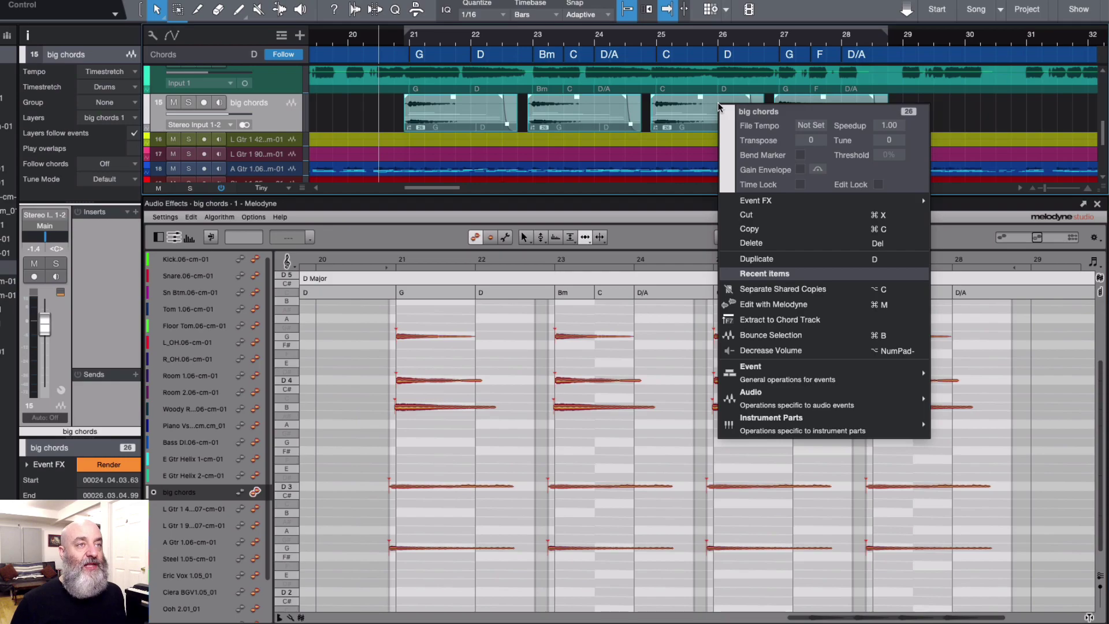
{"action": "left_click", "coordinate": [769, 290]}
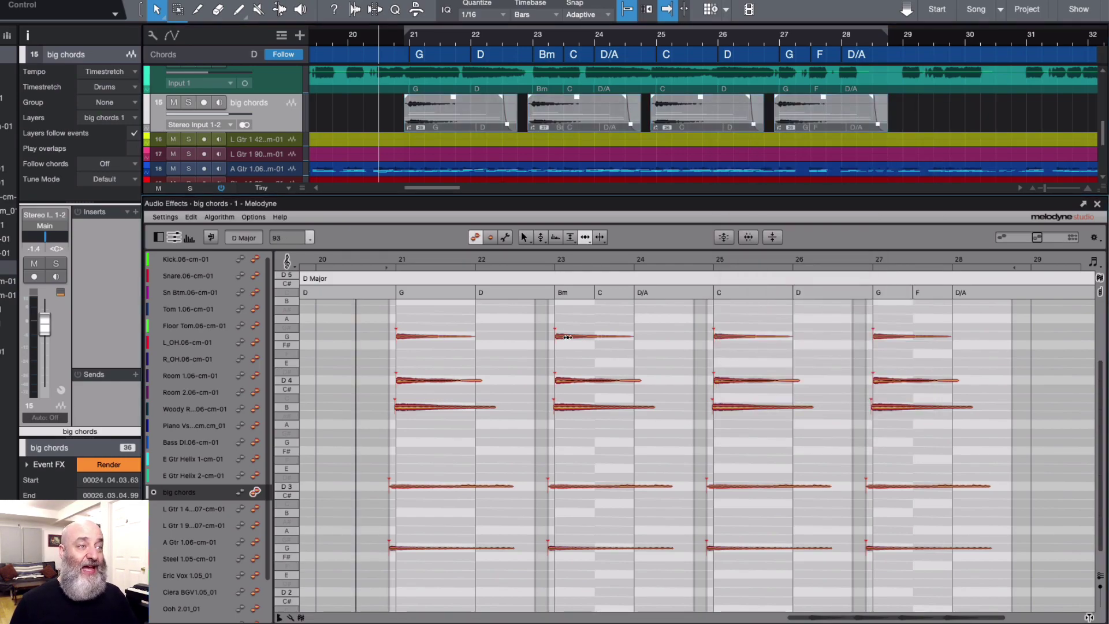
{"action": "right_click", "coordinate": [503, 254]}
{"action": "left_click", "coordinate": [524, 330]}
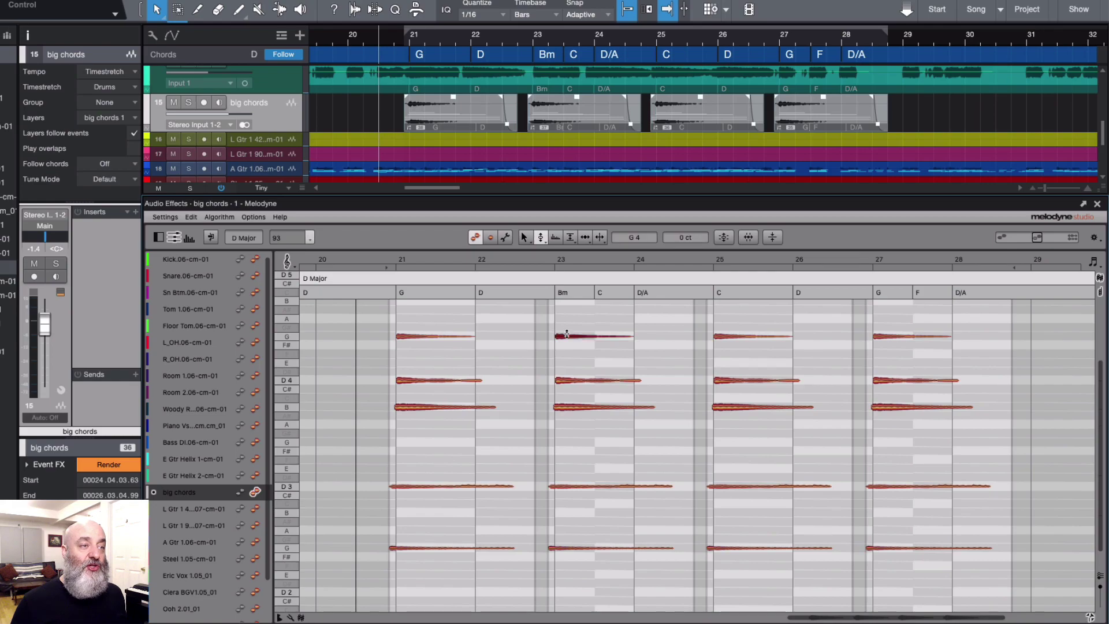
{"action": "mouse_move", "coordinate": [567, 345]}
{"action": "left_mouse_down"}
{"action": "mouse_move", "coordinate": [567, 302]}
{"action": "mouse_move", "coordinate": [565, 336]}
{"action": "left_mouse_up"}
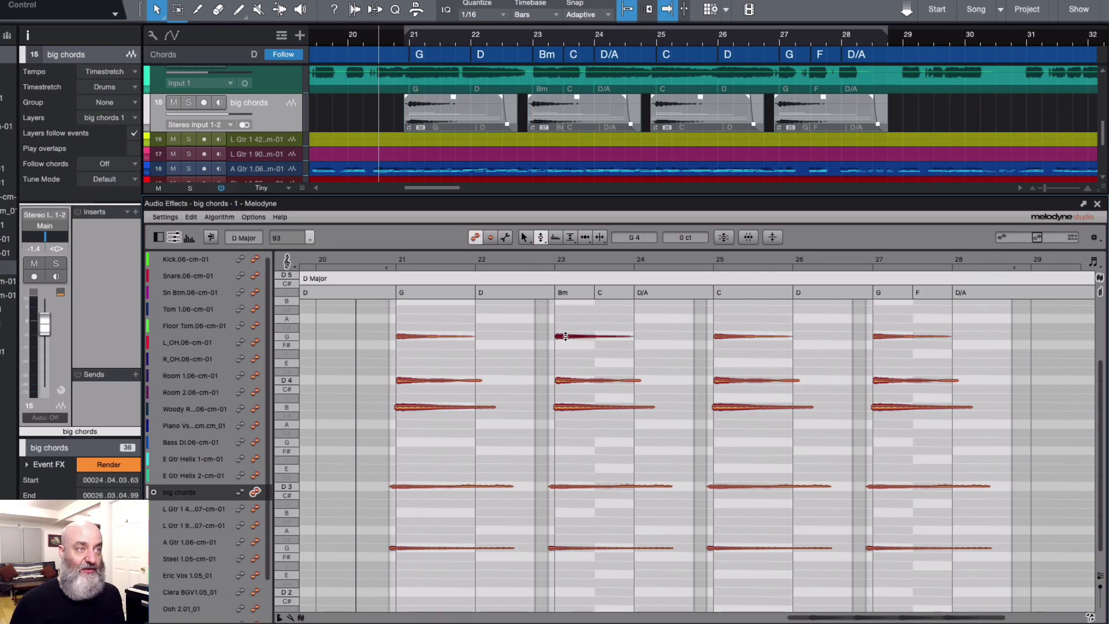
Select all the chord notes, snap them to the chord track, and audition the result.
{"action": "left_click", "coordinate": [288, 263]}
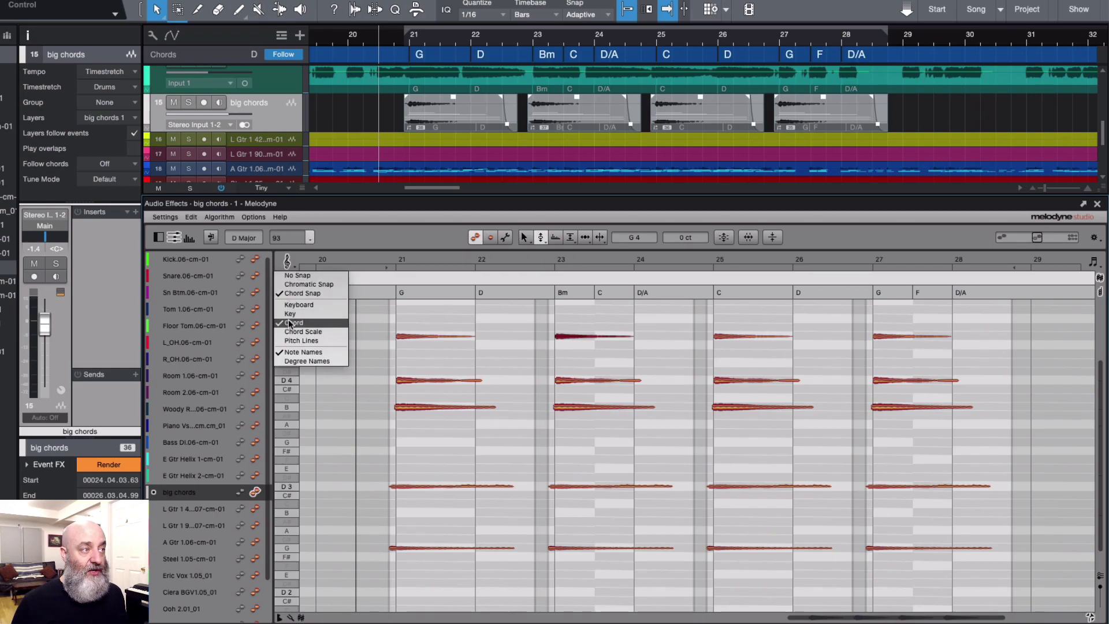
{"action": "left_click", "coordinate": [353, 229]}
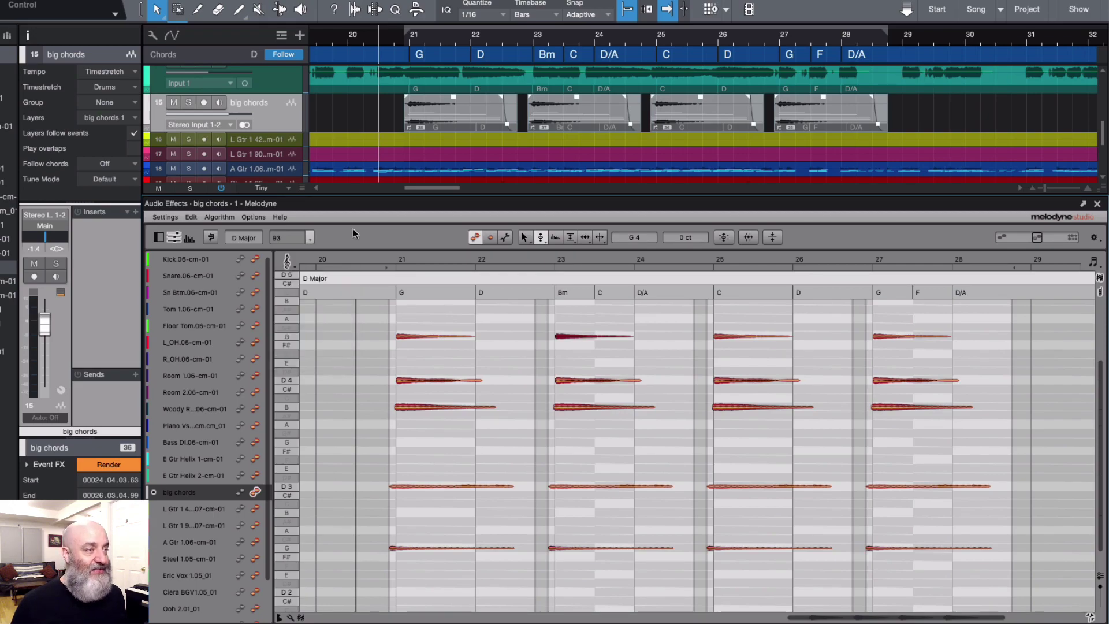
{"action": "left_click", "coordinate": [386, 349]}
{"action": "key", "text": "ctrl+a"}
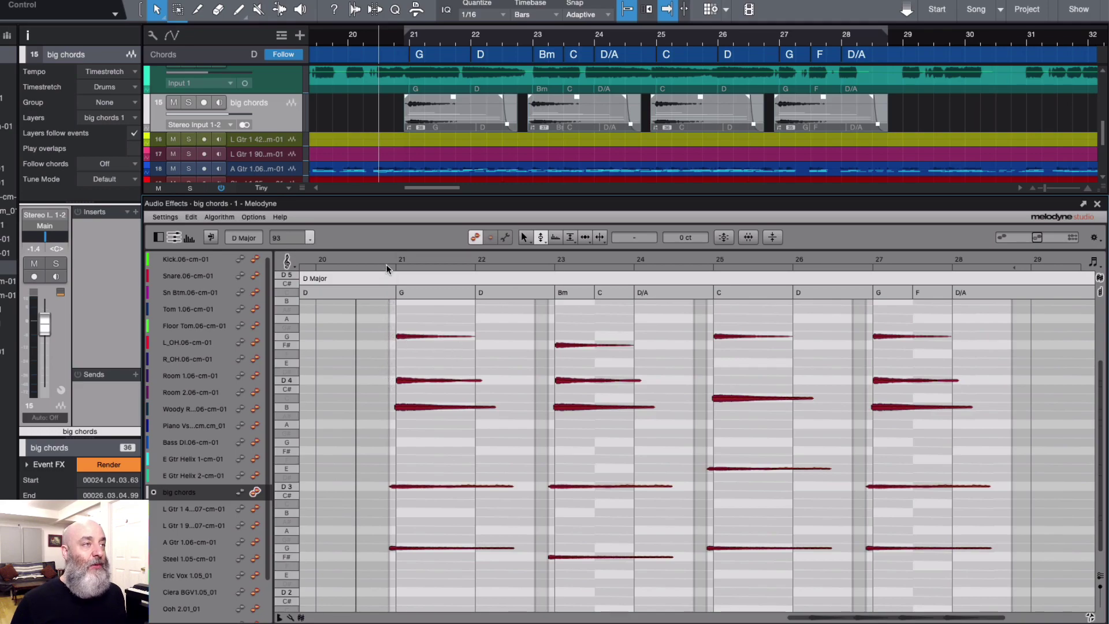
{"action": "key", "text": "space"}
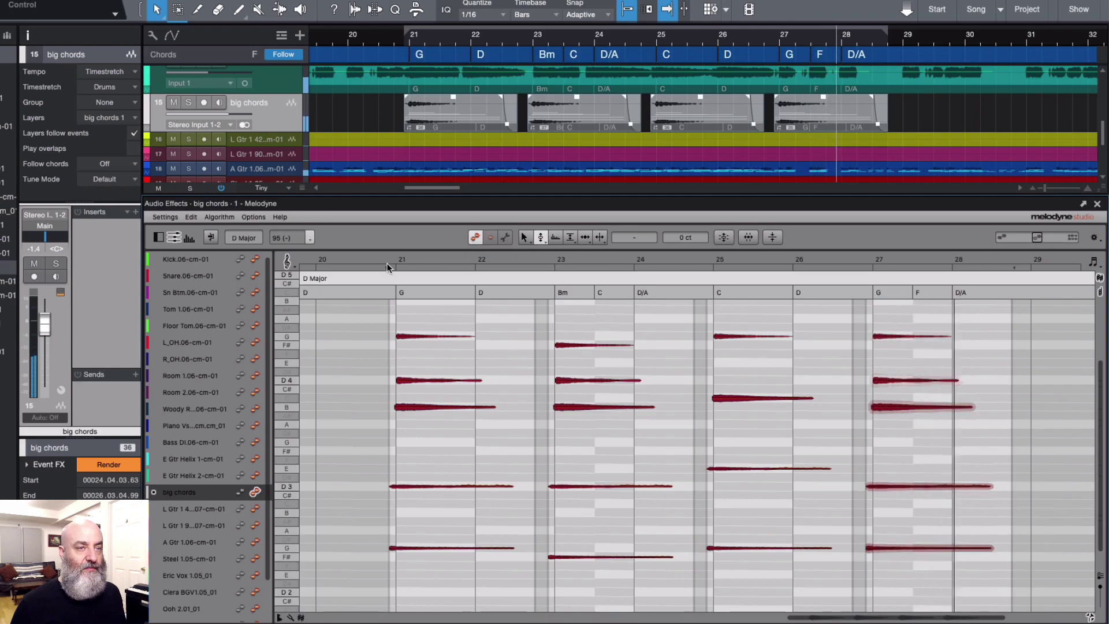
{"action": "key", "text": "space"}
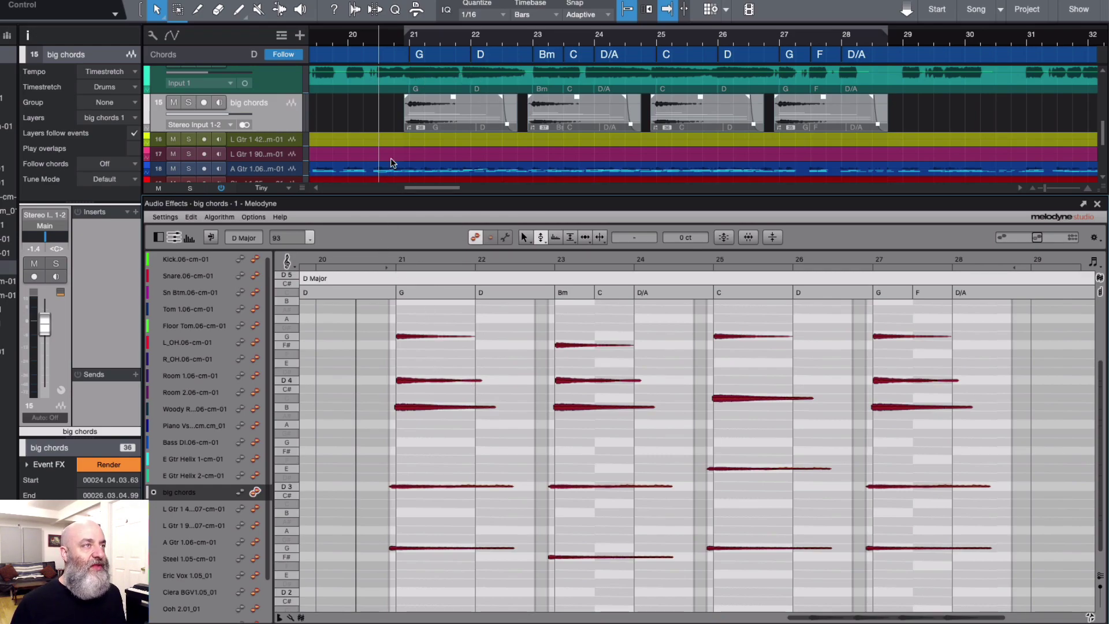
{"action": "left_click", "coordinate": [464, 43]}
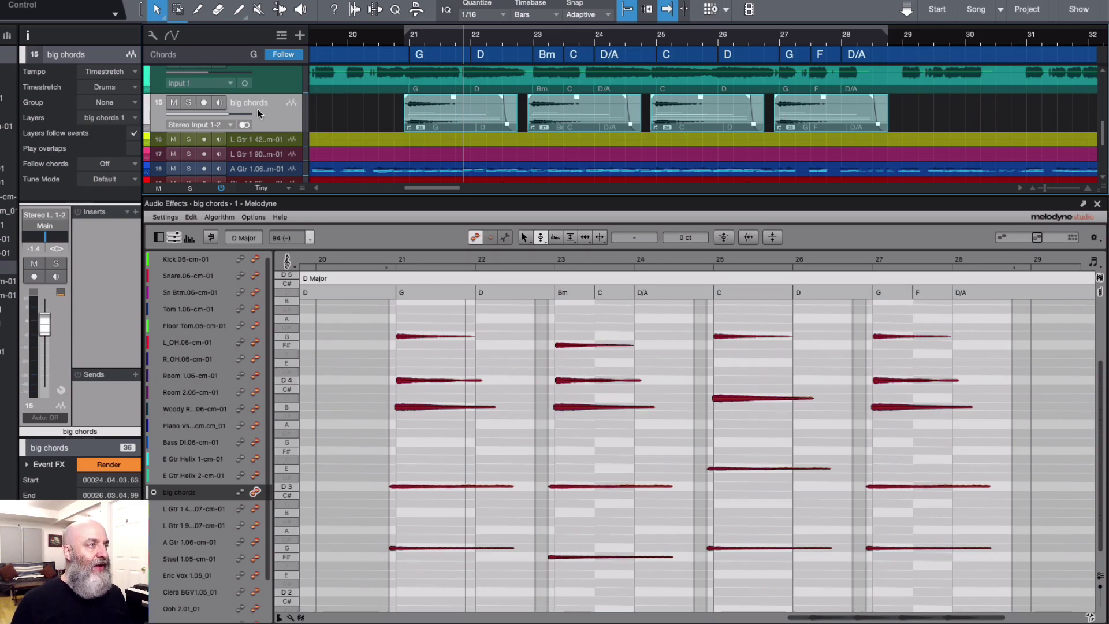
Duplicate the big chords track complete with its events as big chords 2, enlarged to full height.
{"action": "right_click", "coordinate": [273, 107]}
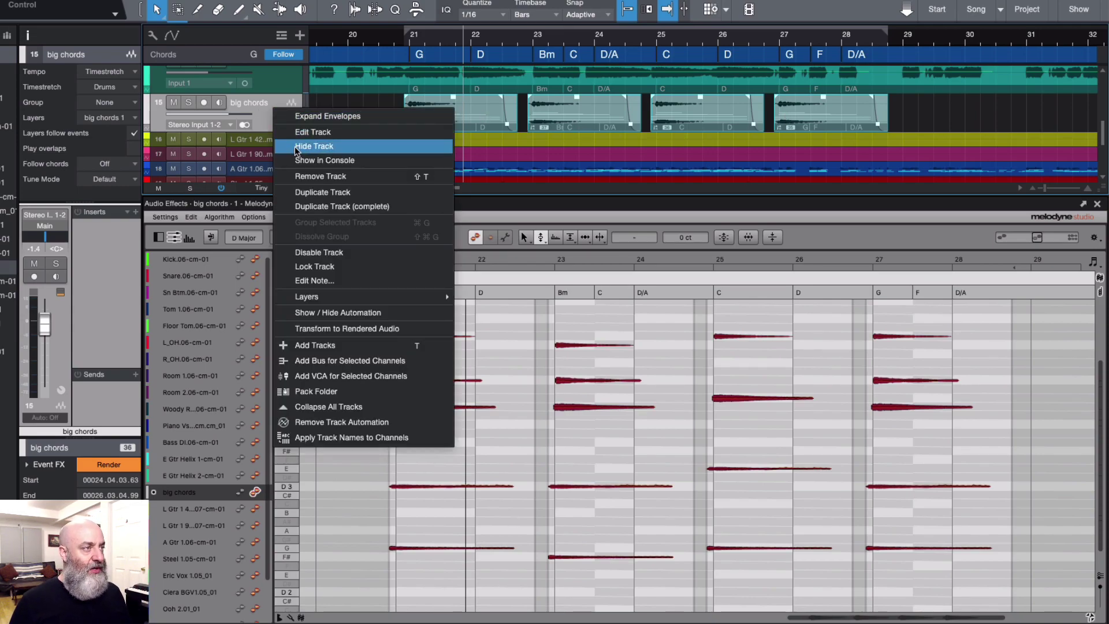
{"action": "left_click", "coordinate": [314, 202]}
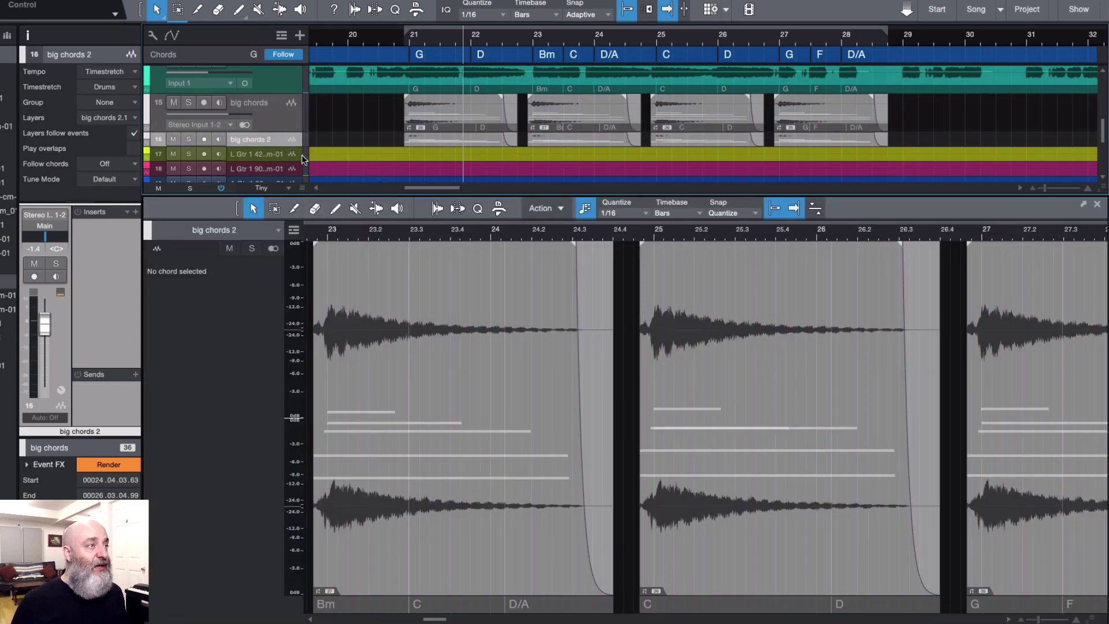
{"action": "left_click_drag", "start_coordinate": [304, 146], "coordinate": [372, 174]}
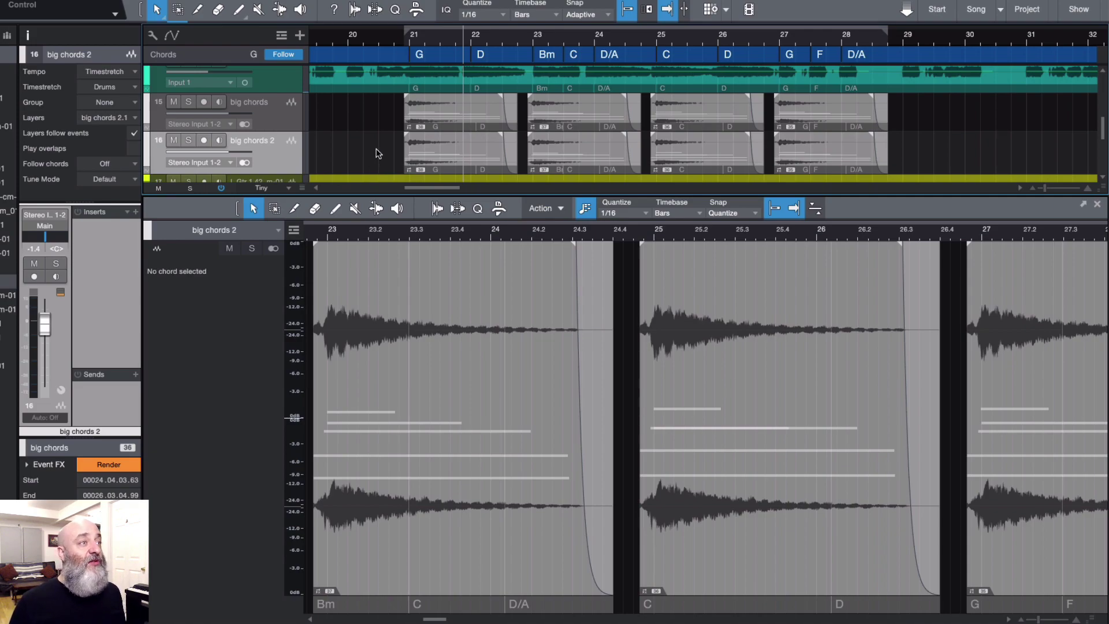
Select the four big chords 2 events and move them later to about 21.03.03.
{"action": "left_click_drag", "start_coordinate": [443, 152], "coordinate": [586, 156]}
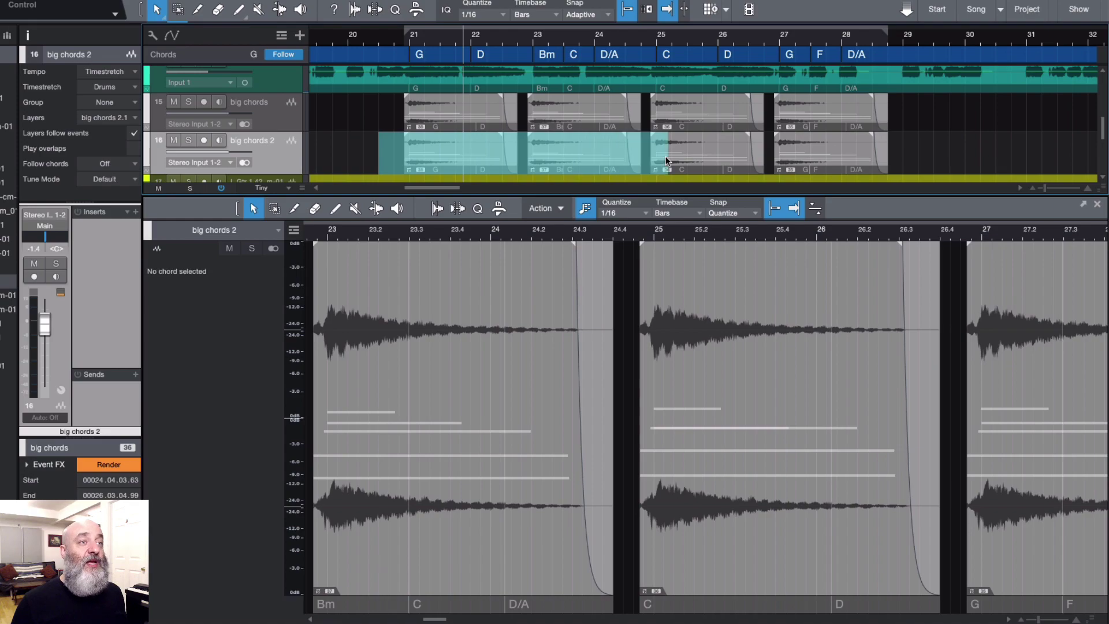
{"action": "left_click_drag", "start_coordinate": [665, 156], "coordinate": [904, 155]}
{"action": "key", "text": "ctrl+m"}
{"action": "left_click_drag", "start_coordinate": [484, 158], "coordinate": [538, 157]}
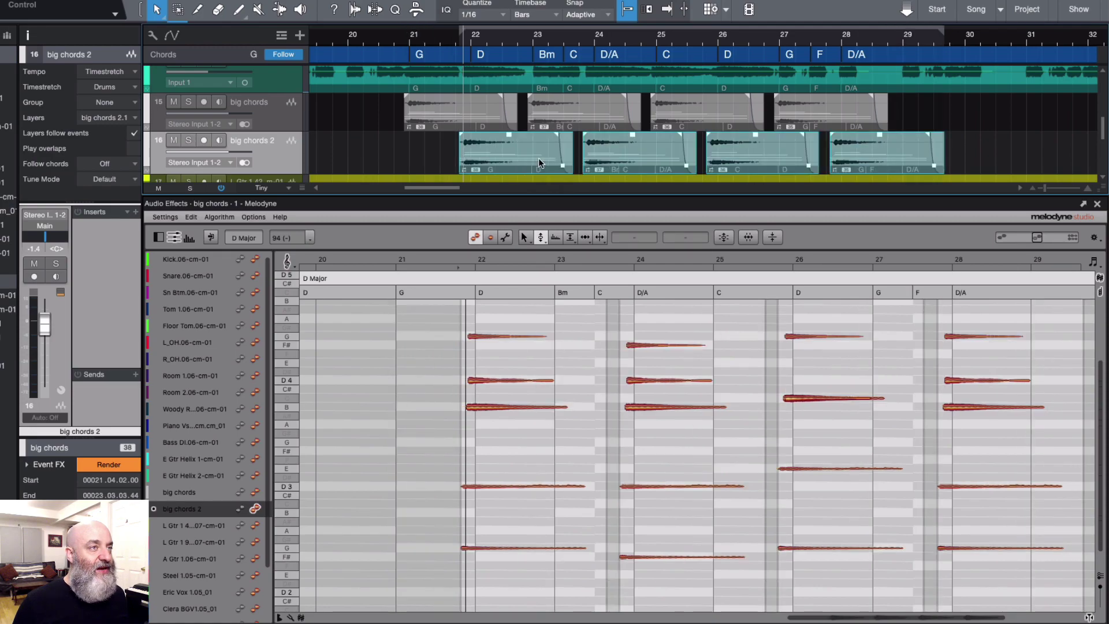
{"action": "left_click", "coordinate": [394, 38]}
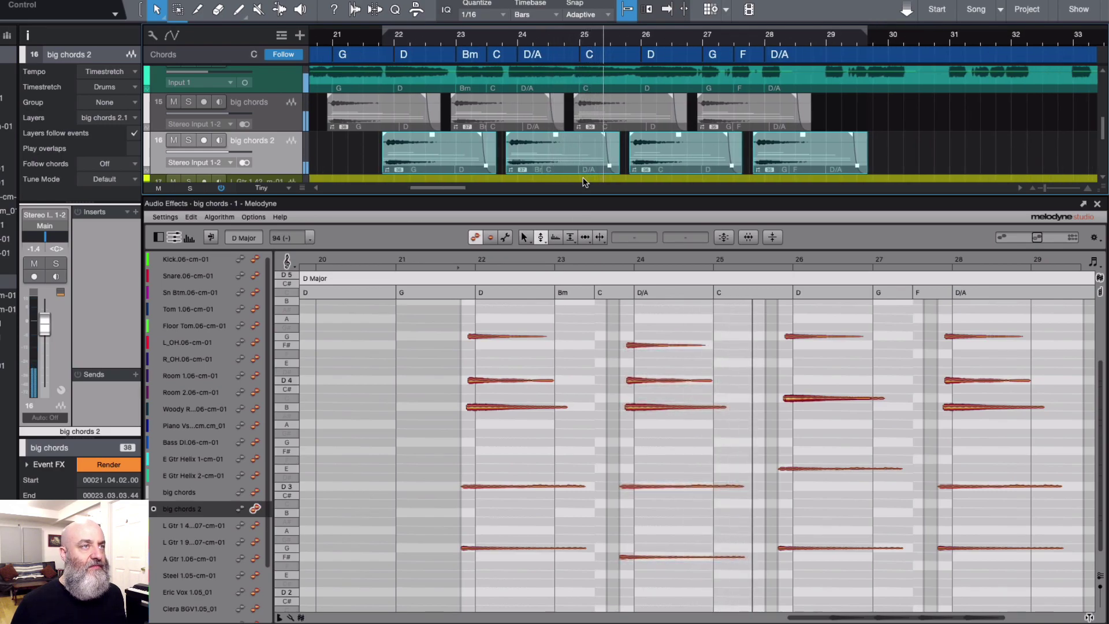
Select the third big chords 2 event and nudge it later, auditioning around bar 25.
{"action": "key", "text": "space"}
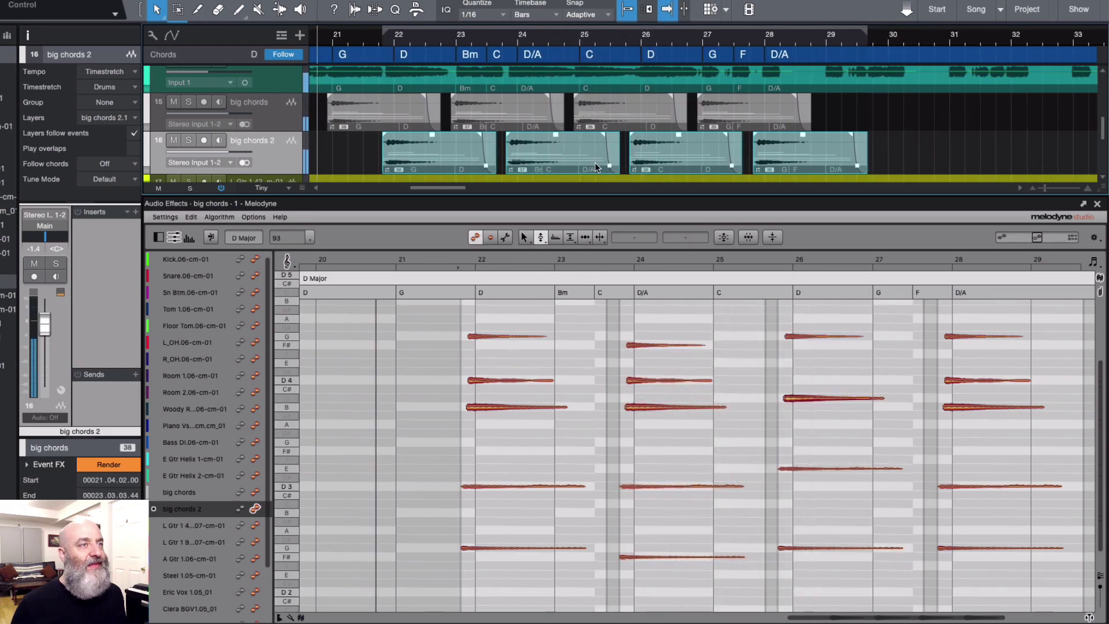
{"action": "left_click", "coordinate": [637, 154]}
{"action": "left_click", "coordinate": [641, 157]}
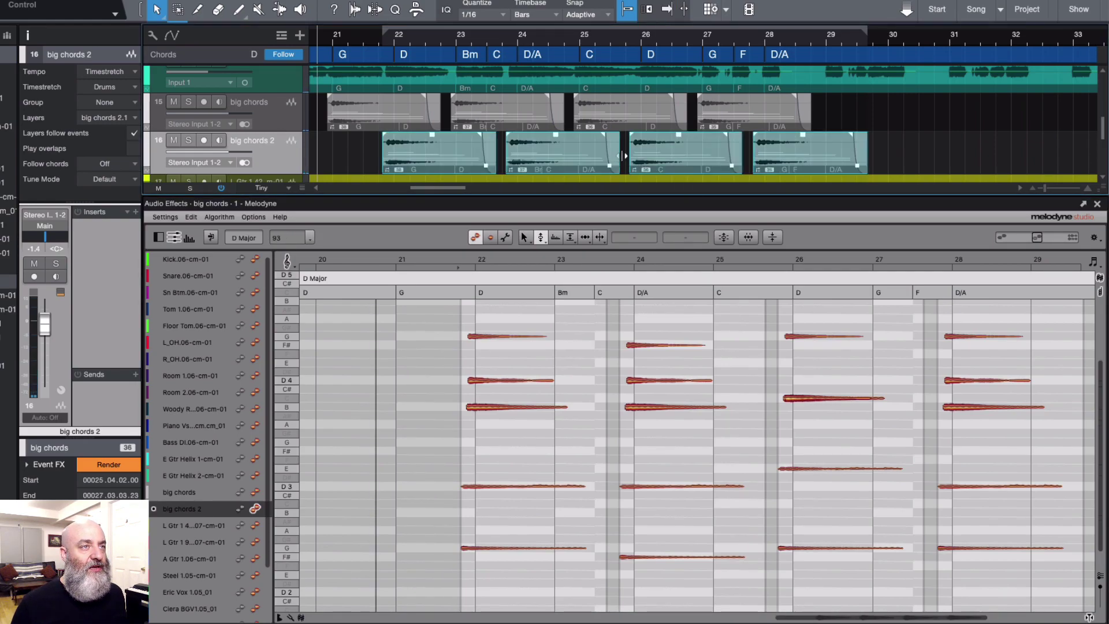
{"action": "left_click", "coordinate": [668, 153]}
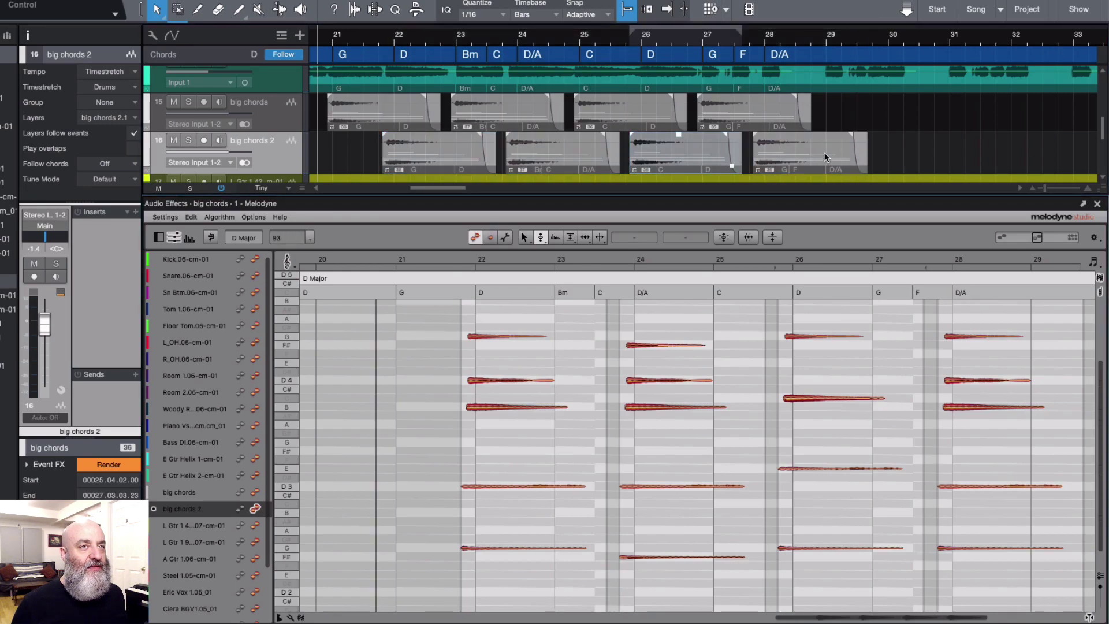
{"action": "left_click", "coordinate": [898, 147]}
{"action": "left_click", "coordinate": [680, 161]}
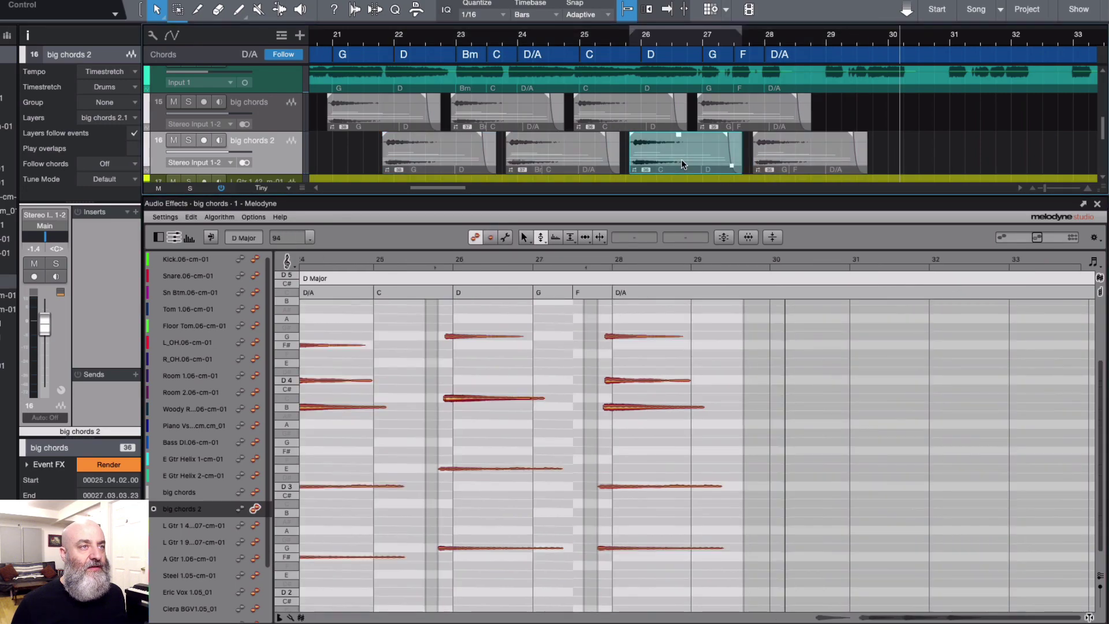
{"action": "left_click_drag", "start_coordinate": [681, 159], "coordinate": [684, 158]}
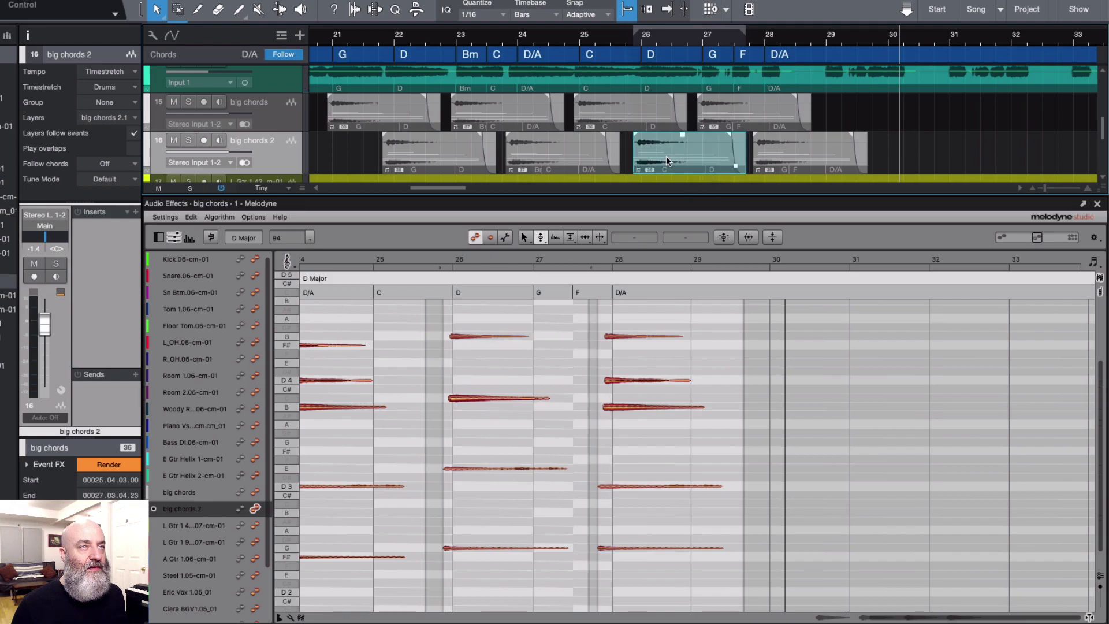
{"action": "left_click", "coordinate": [608, 40]}
{"action": "key", "text": "space"}
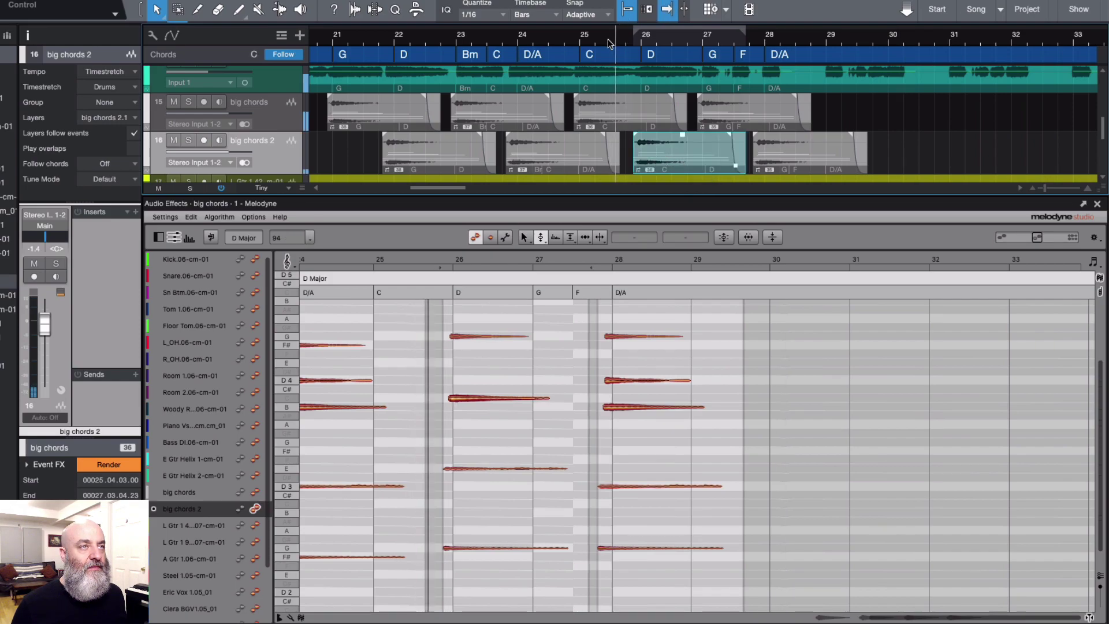
{"action": "key", "text": "space"}
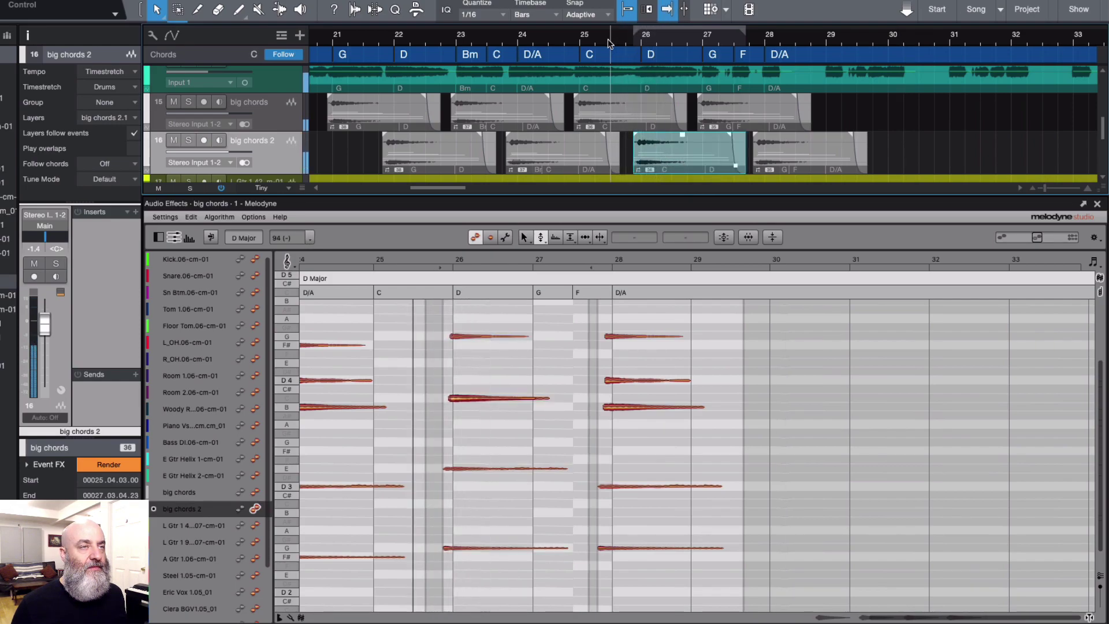
{"action": "left_click", "coordinate": [638, 39]}
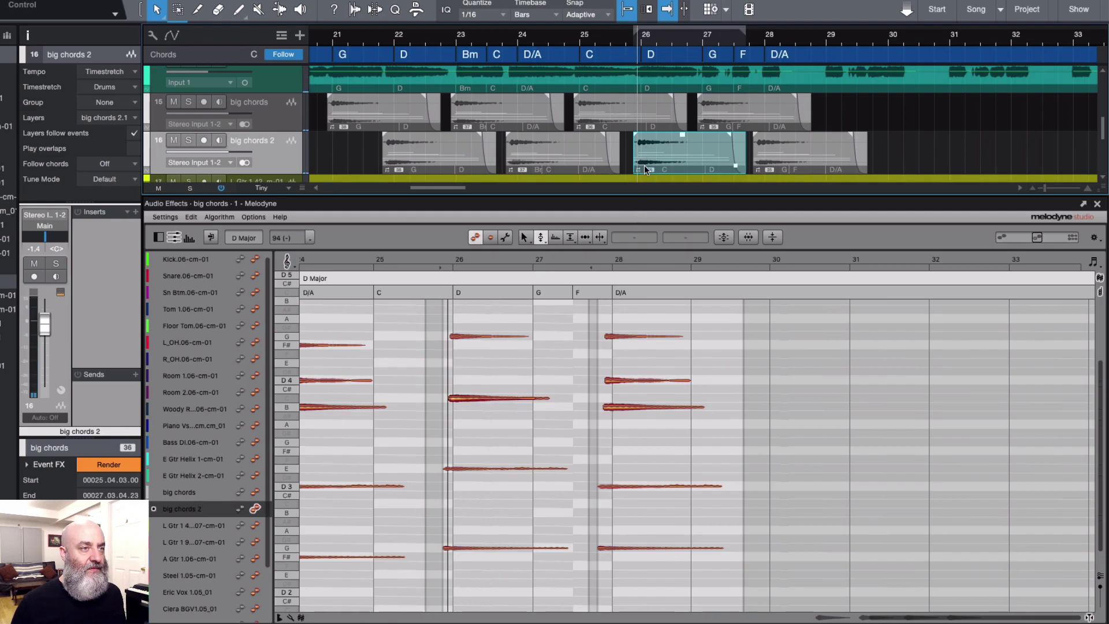
{"action": "left_click_drag", "start_coordinate": [645, 164], "coordinate": [655, 164]}
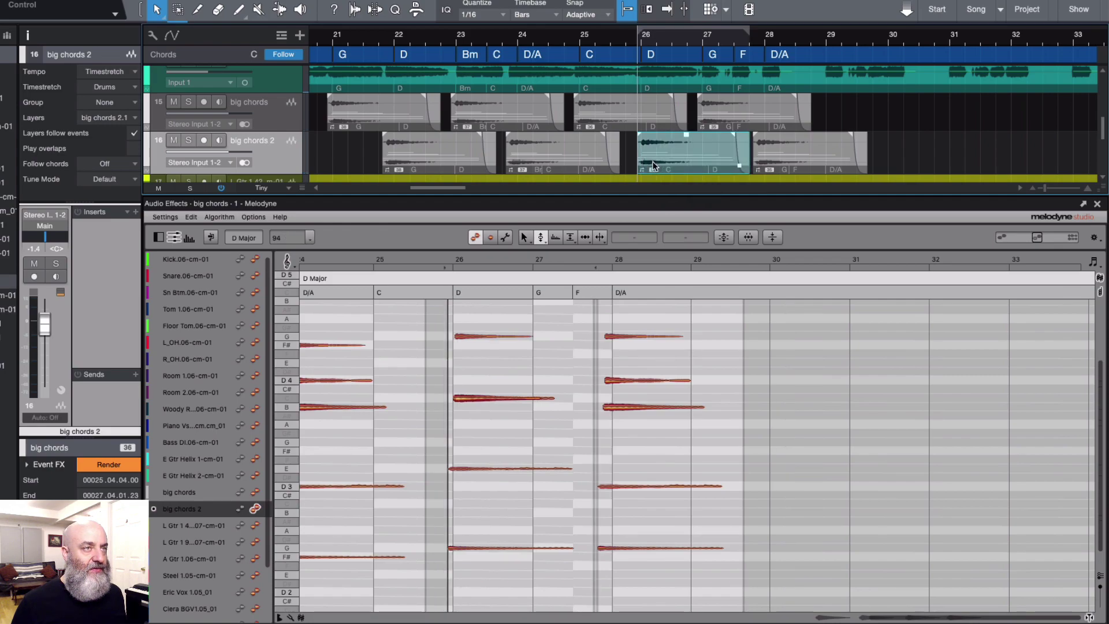
With snap off, nudge the bar 26 hit slightly earlier and replay from bar 25.
{"action": "left_click", "coordinate": [625, 9]}
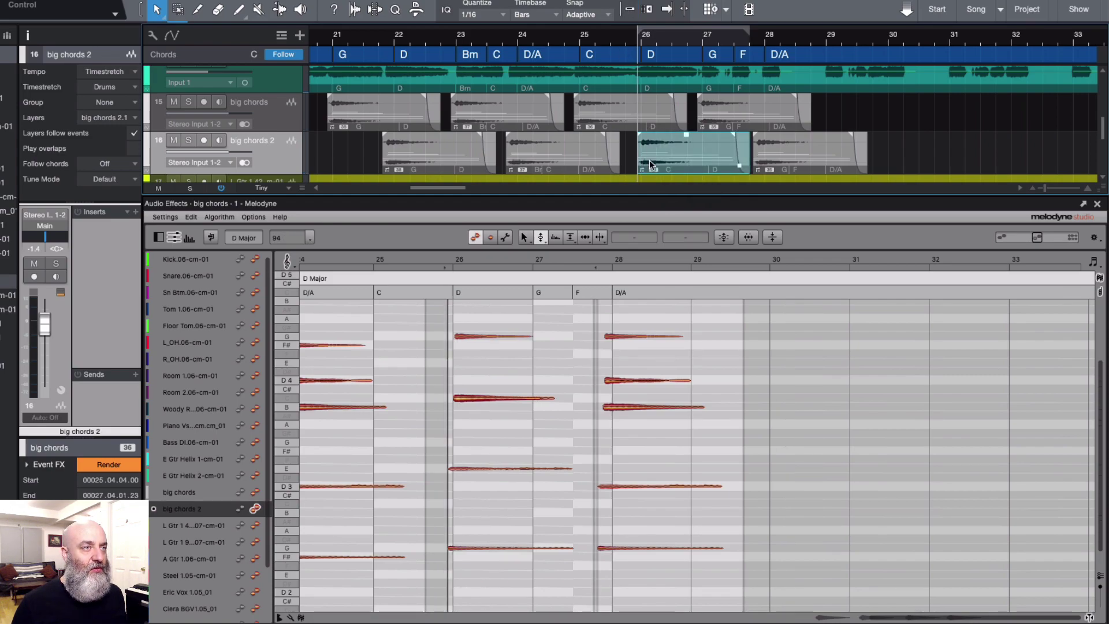
{"action": "left_click_drag", "start_coordinate": [649, 161], "coordinate": [648, 162]}
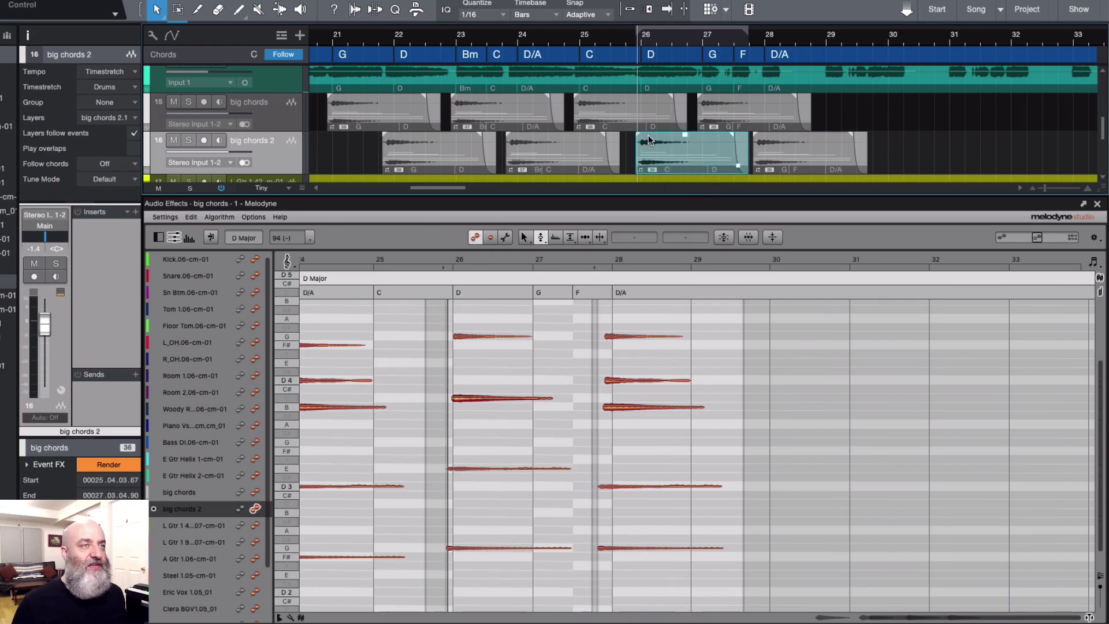
{"action": "left_click", "coordinate": [585, 37]}
{"action": "key", "text": "space"}
{"action": "key", "text": "f"}
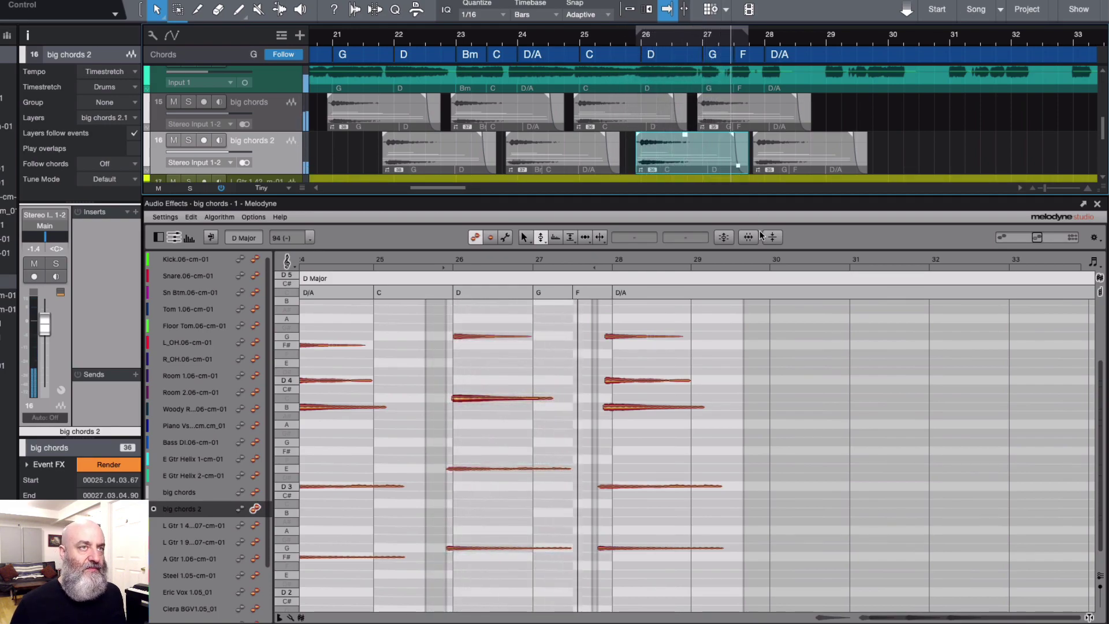
{"action": "key", "text": "space"}
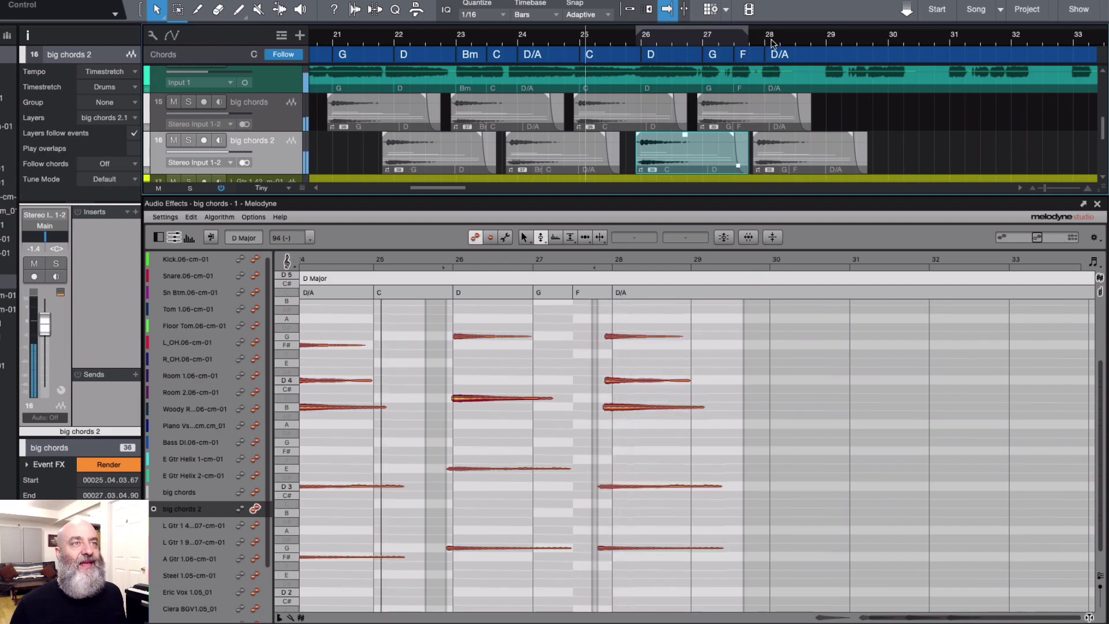
Nudge the bar 28 hit slightly later to start at 27.04.03.99 and audition it.
{"action": "left_click", "coordinate": [765, 44]}
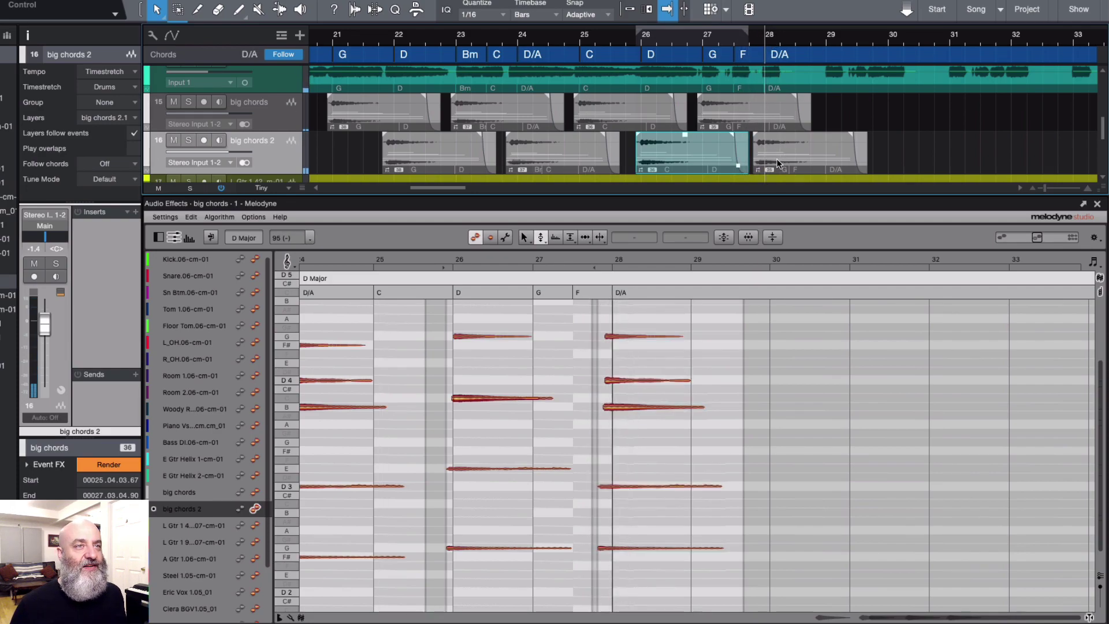
{"action": "left_click_drag", "start_coordinate": [778, 164], "coordinate": [786, 161]}
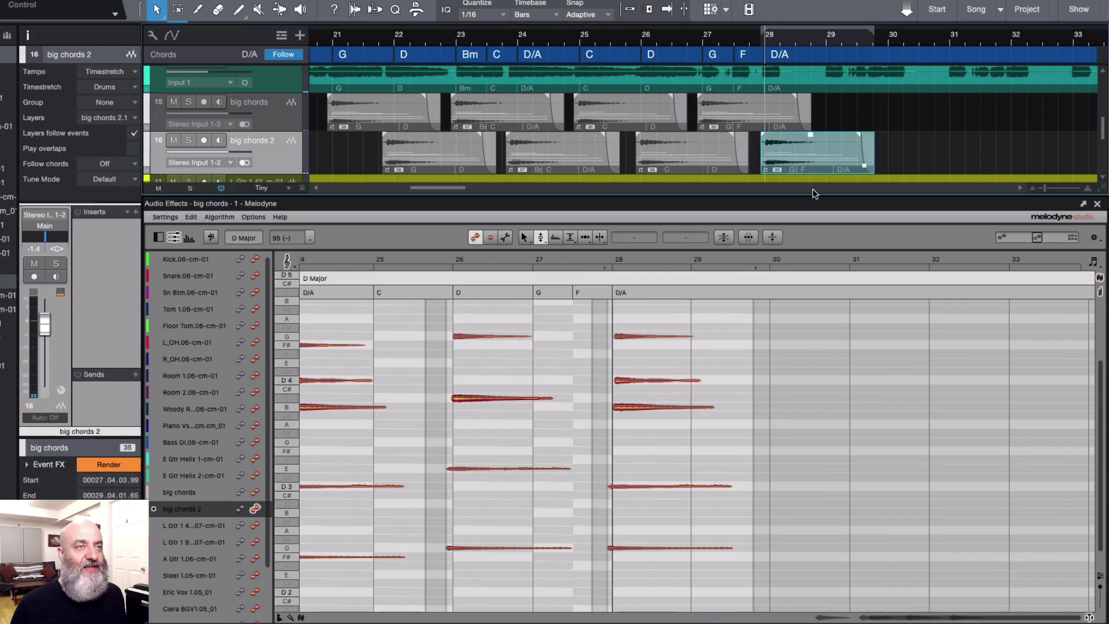
{"action": "left_click", "coordinate": [730, 40]}
{"action": "key", "text": "space"}
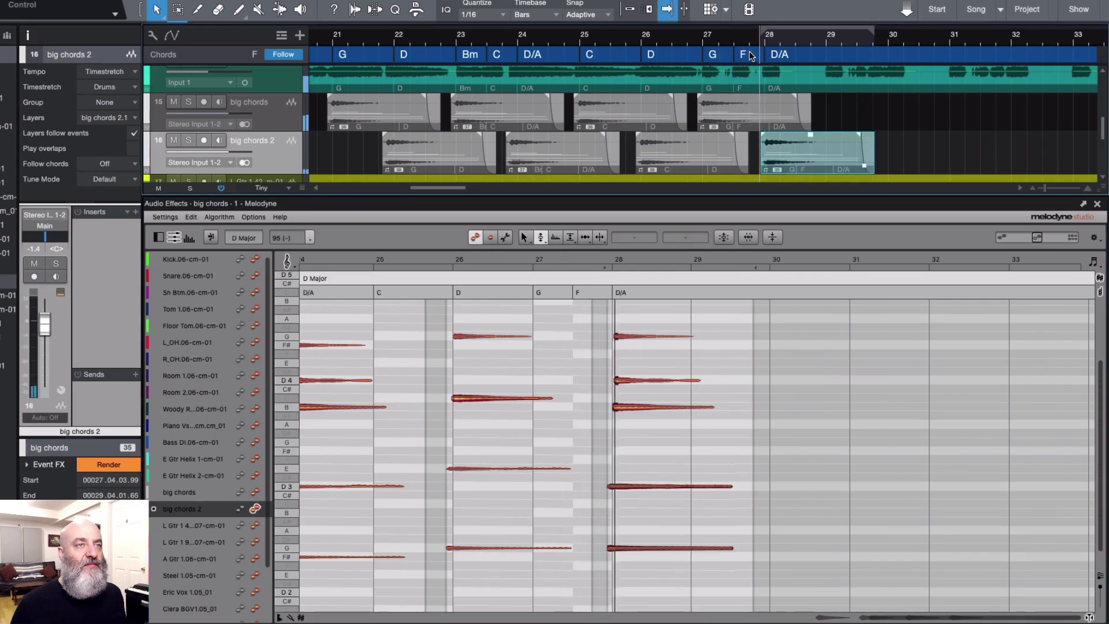
{"action": "scroll", "coordinate": [751, 353], "scroll_direction": "left", "scroll_amount": 3}
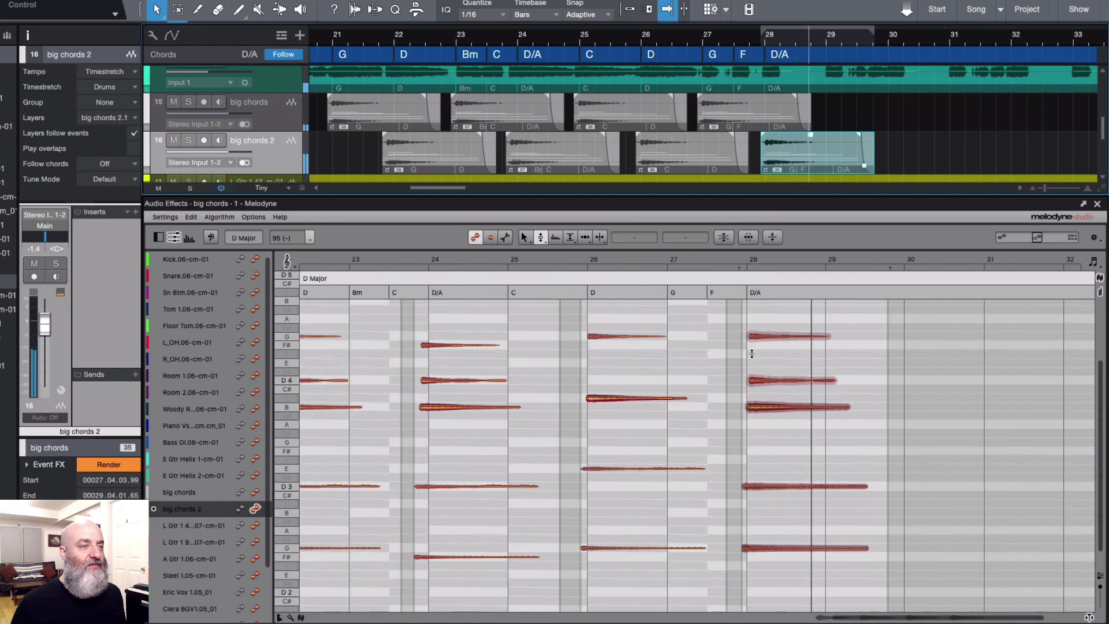
{"action": "scroll", "coordinate": [752, 354], "scroll_direction": "left", "scroll_amount": 2}
Separate the four big chords 2 hits into unshared copies and snap their notes to the chord track, around F#, A and D.
{"action": "key", "text": "space"}
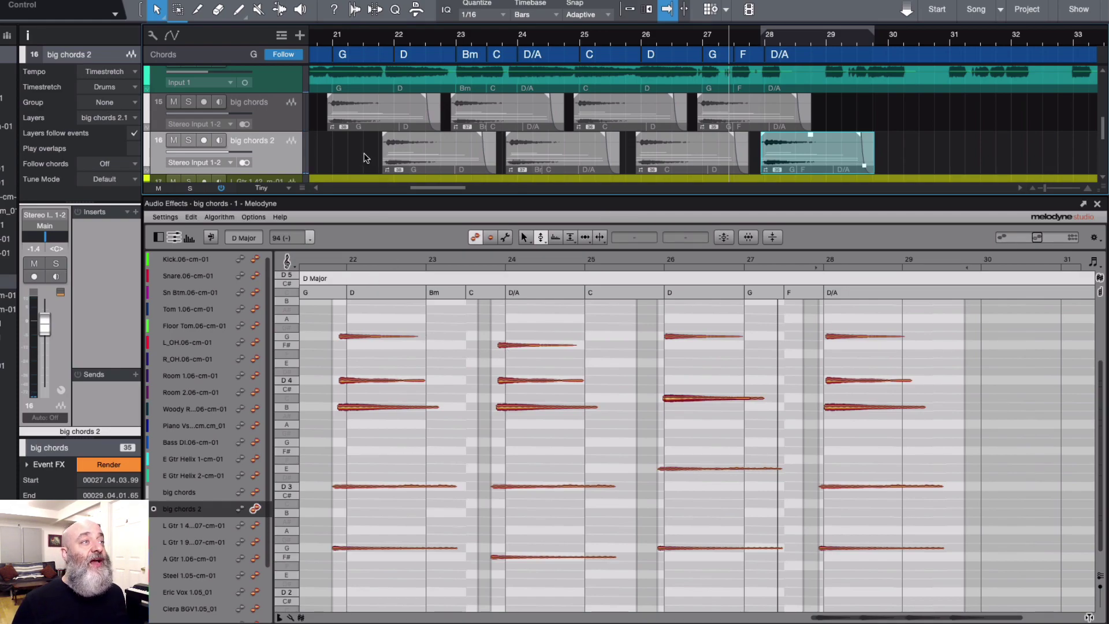
{"action": "left_click_drag", "start_coordinate": [369, 159], "coordinate": [897, 138]}
{"action": "right_click", "coordinate": [713, 151]}
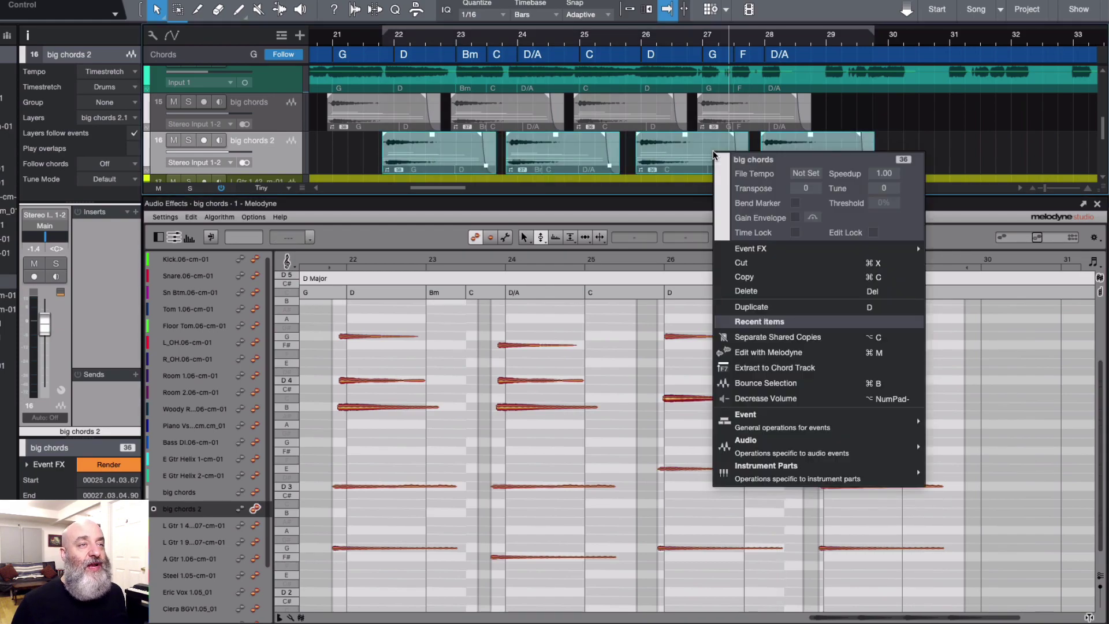
{"action": "left_click", "coordinate": [750, 340]}
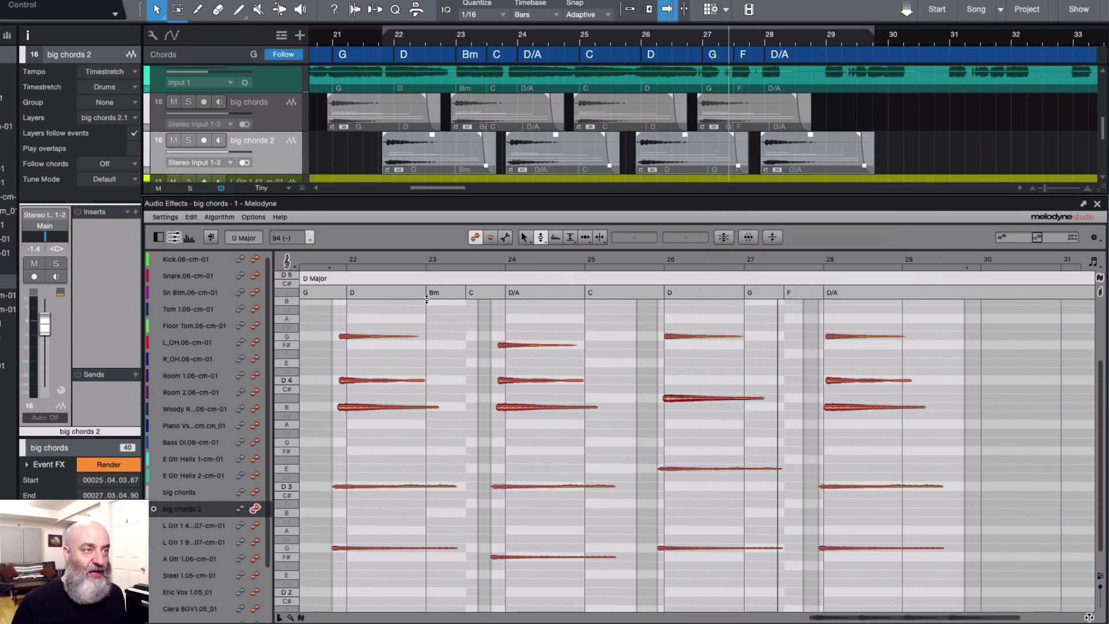
{"action": "left_click_drag", "start_coordinate": [356, 323], "coordinate": [422, 360]}
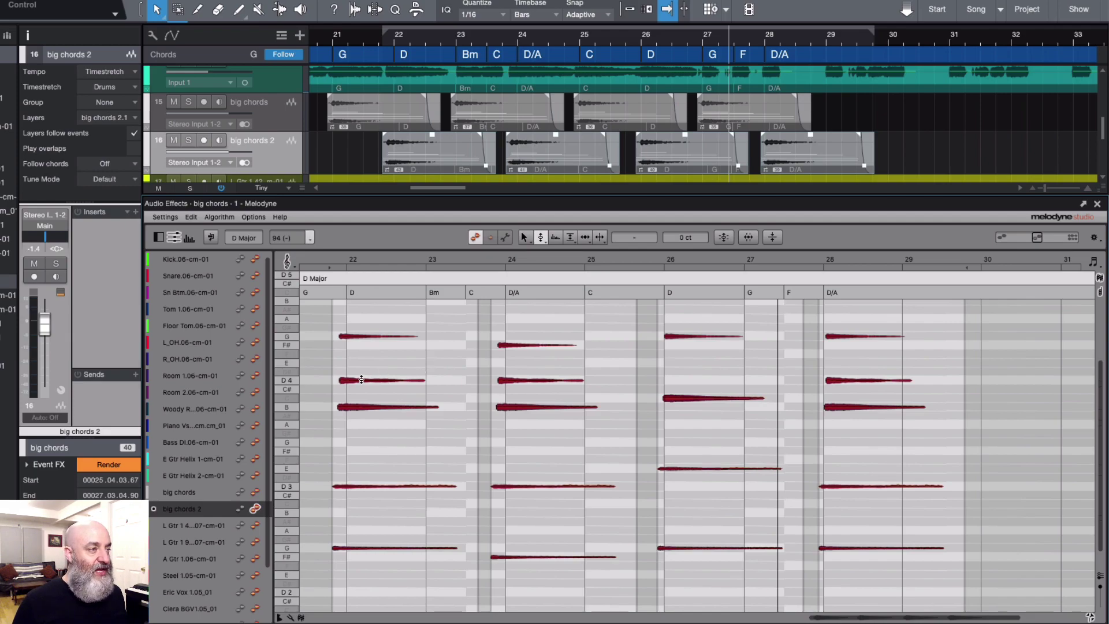
{"action": "key", "text": "ctrl+z"}
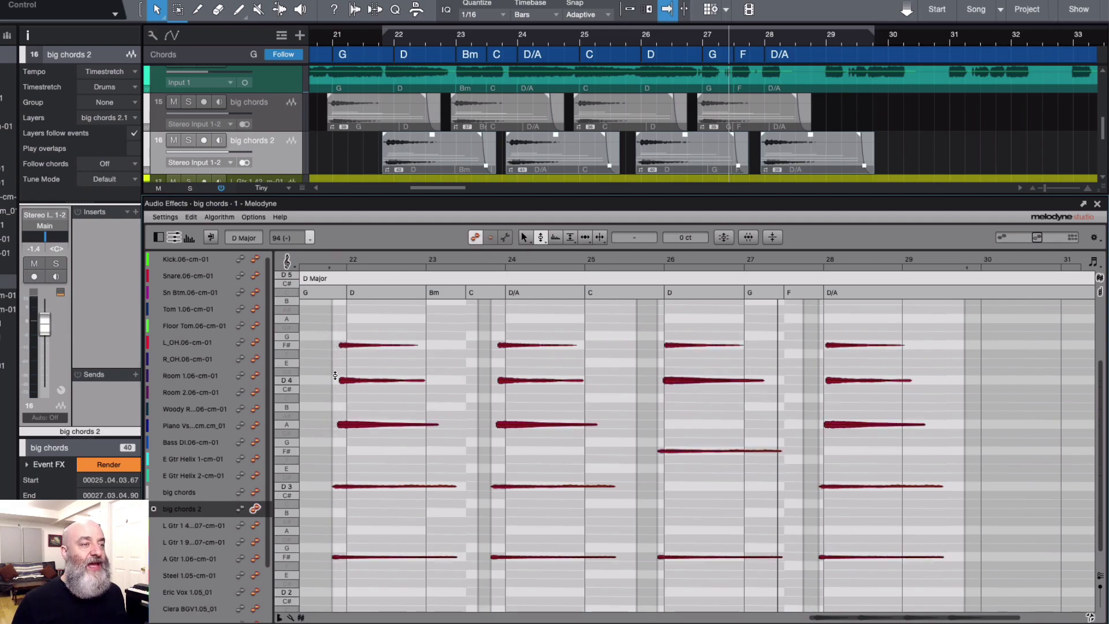
{"action": "left_click", "coordinate": [331, 73]}
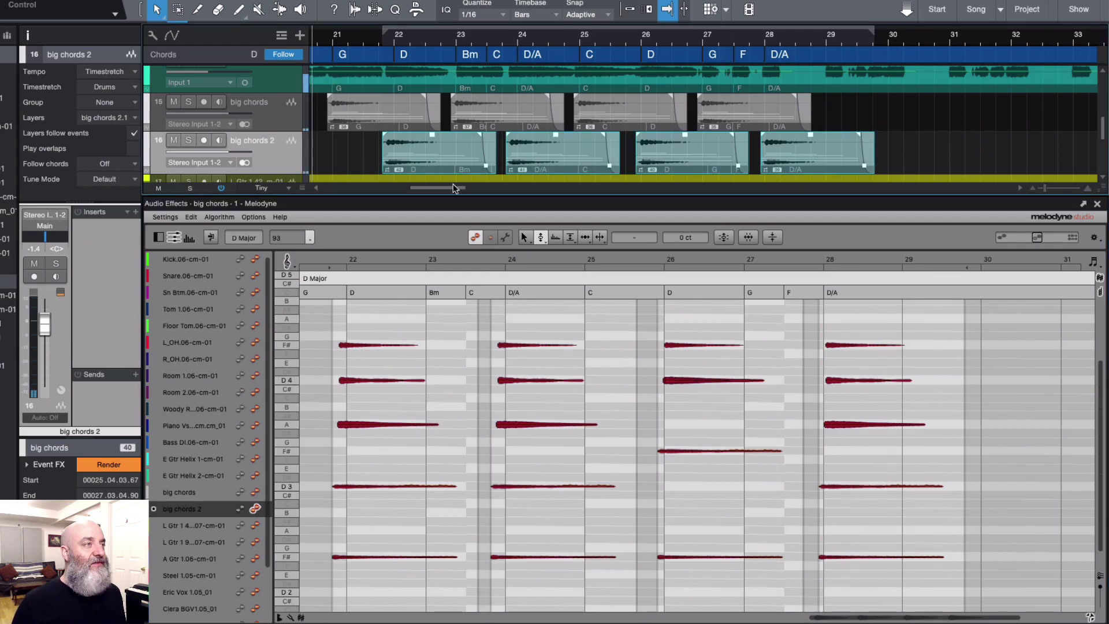
{"action": "key", "text": "space"}
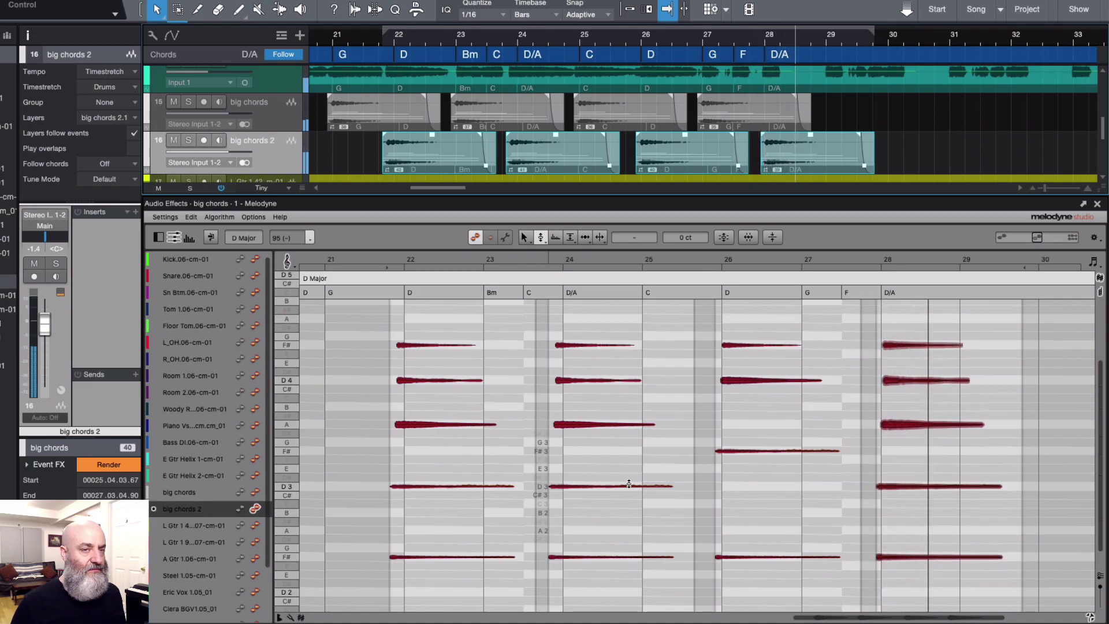
{"action": "key", "text": "space"}
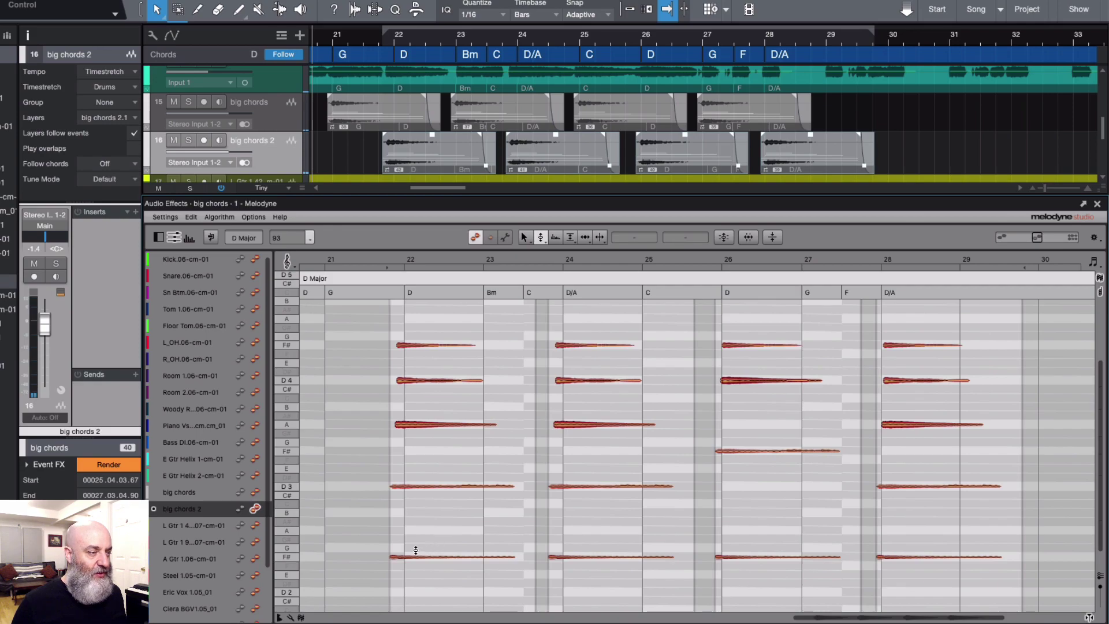
Raise the low F#2 notes in the bar 22 and 24 hits to A2, then audition them from before bar 22.
{"action": "left_click_drag", "start_coordinate": [416, 550], "coordinate": [579, 560]}
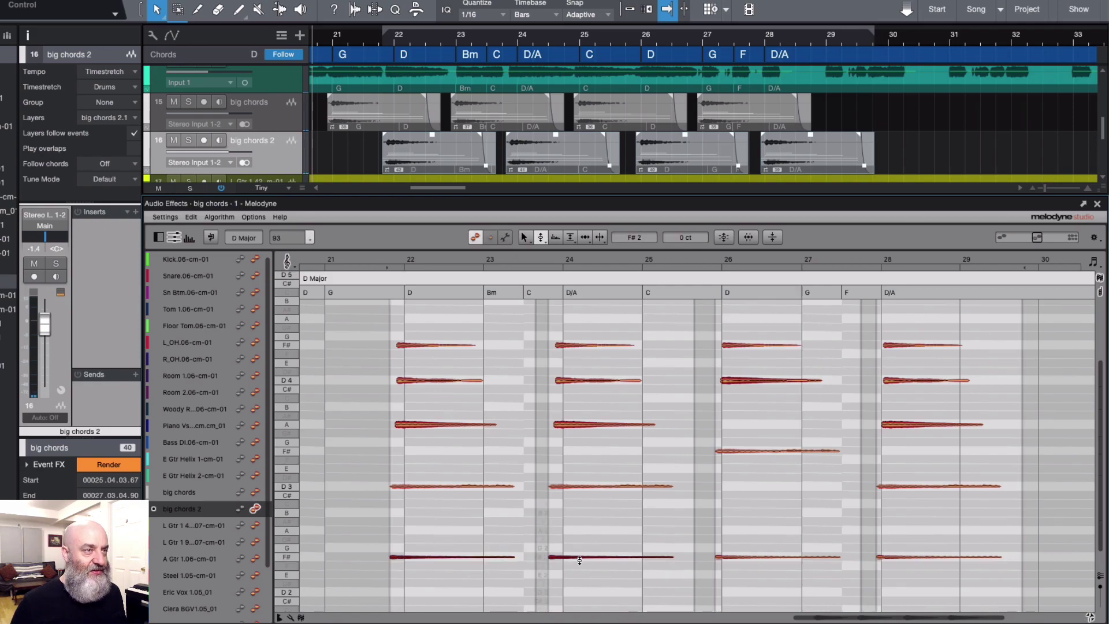
{"action": "key", "text": "Up"}
{"action": "key", "text": "Up"}
{"action": "key", "text": "Up"}
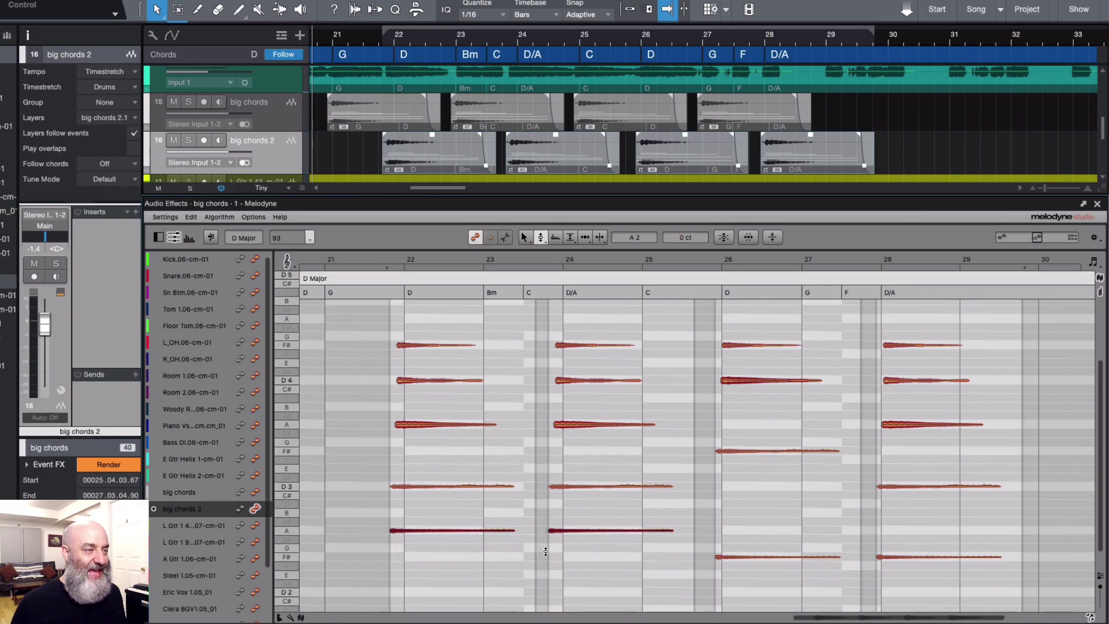
{"action": "left_click", "coordinate": [380, 257]}
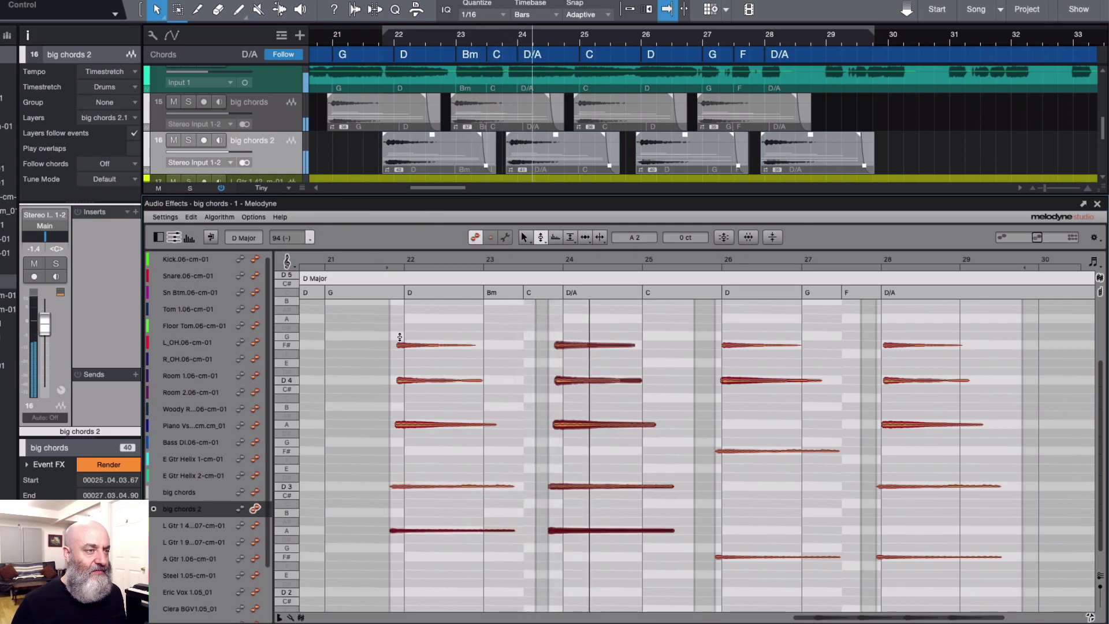
{"action": "key", "text": "space"}
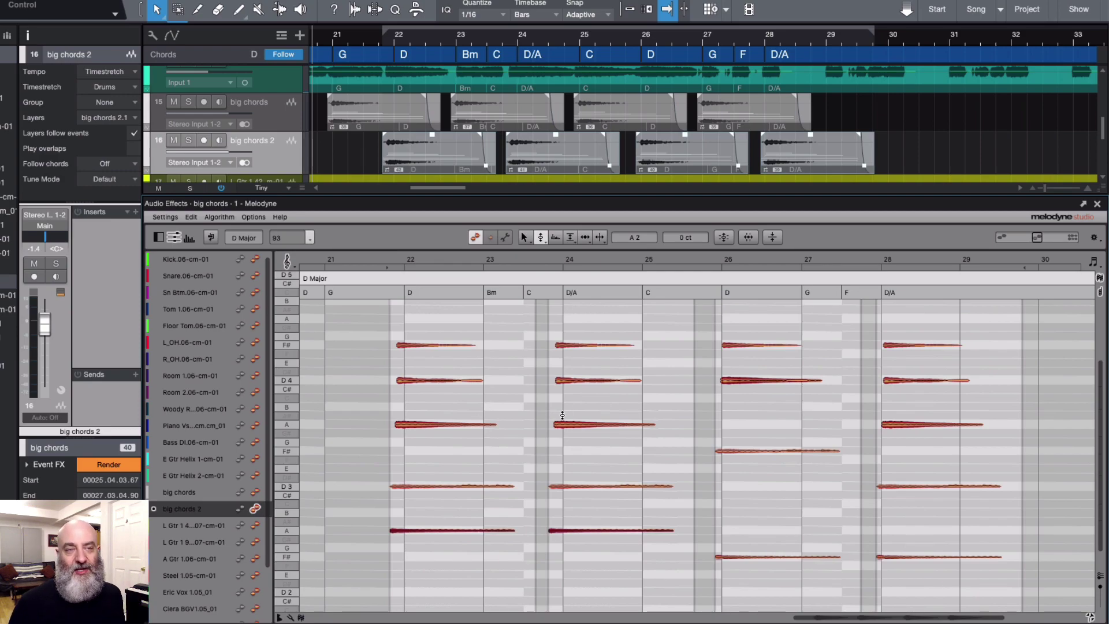
Switch Melodyne note editing to the big chords track.
{"action": "scroll", "coordinate": [870, 412], "scroll_direction": "right", "scroll_amount": 2}
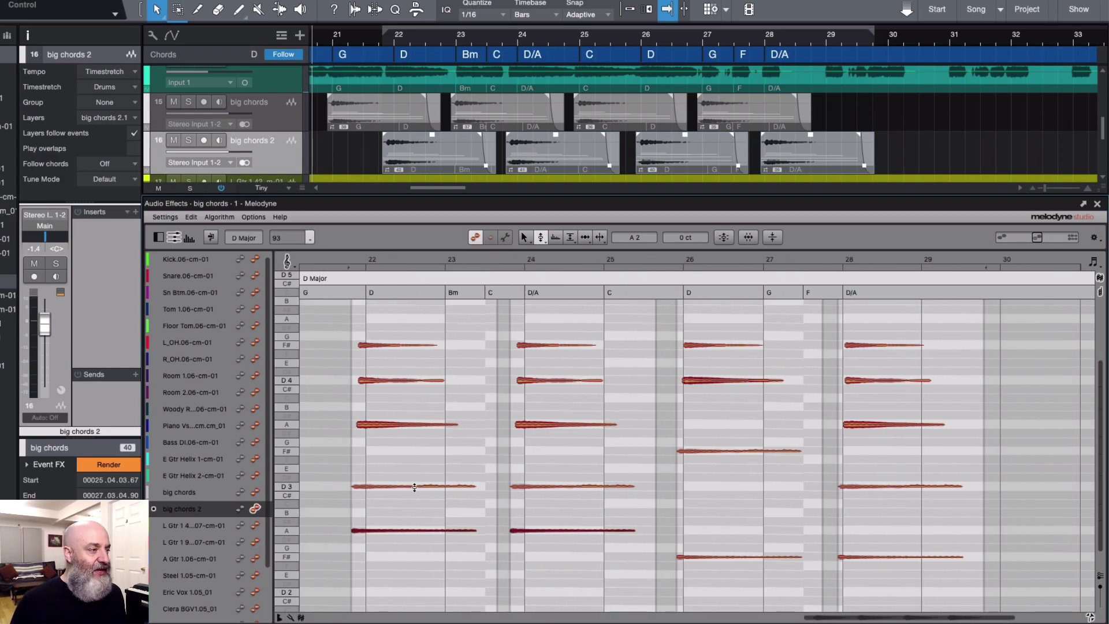
{"action": "left_click", "coordinate": [256, 493]}
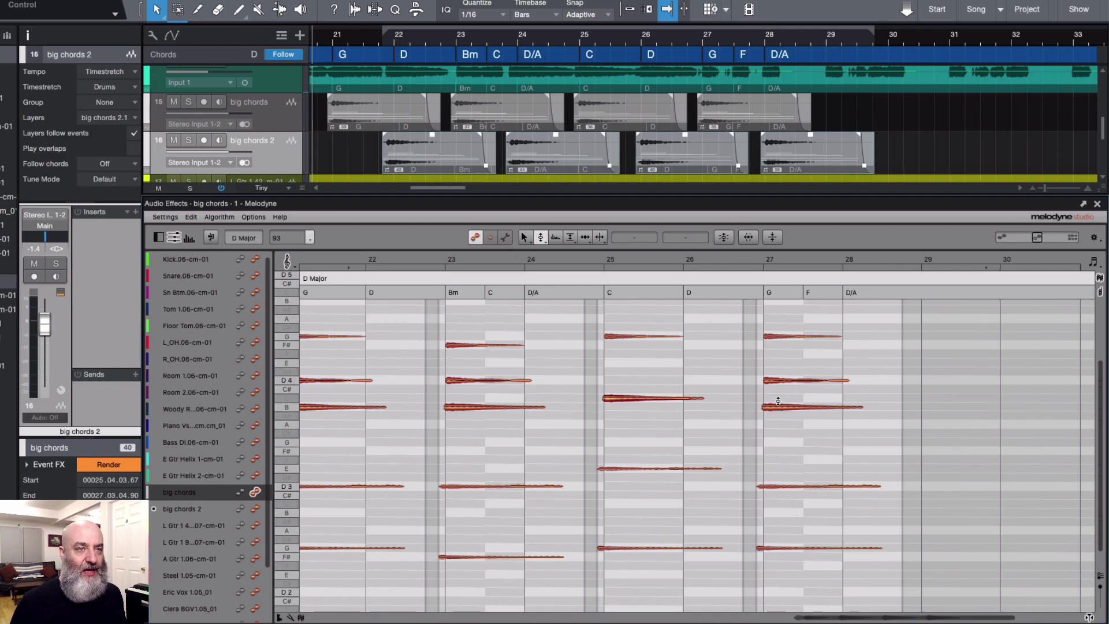
{"action": "scroll", "coordinate": [803, 391], "scroll_direction": "right", "scroll_amount": 7}
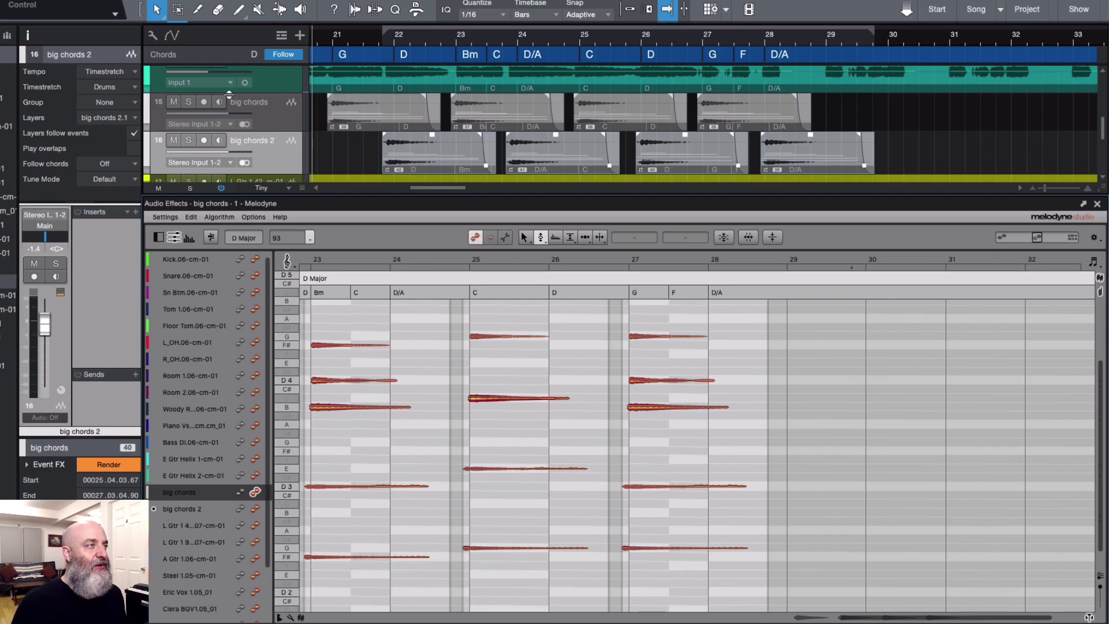
Solo the electric guitar, audition around bar 27, and park the playhead at bar 27.
{"action": "scroll", "coordinate": [268, 71], "scroll_direction": "up", "scroll_amount": 1}
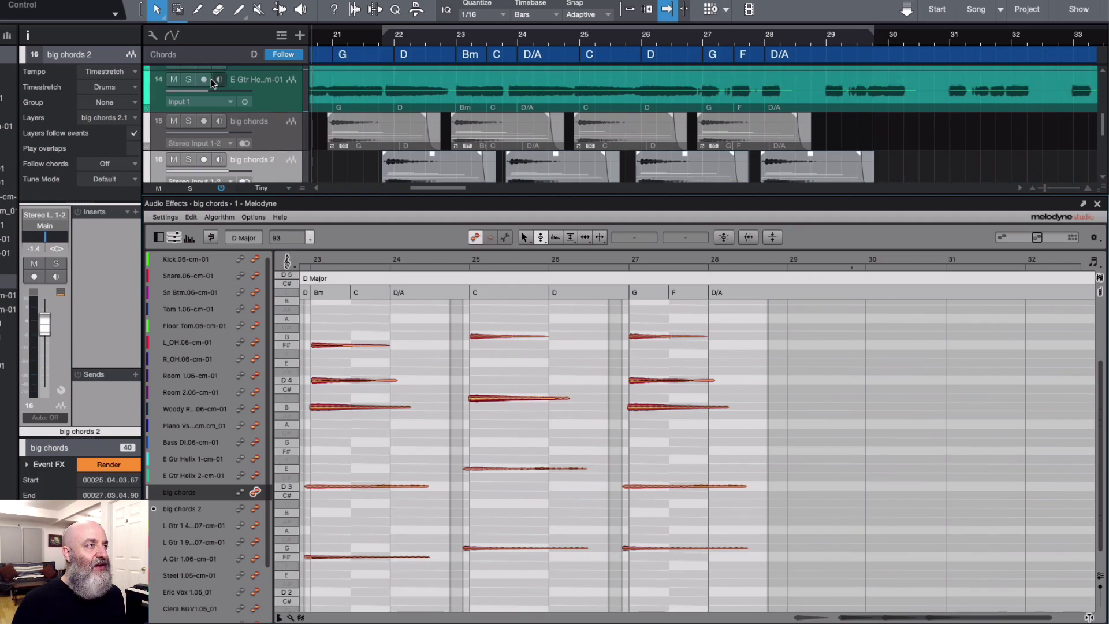
{"action": "left_click", "coordinate": [188, 80]}
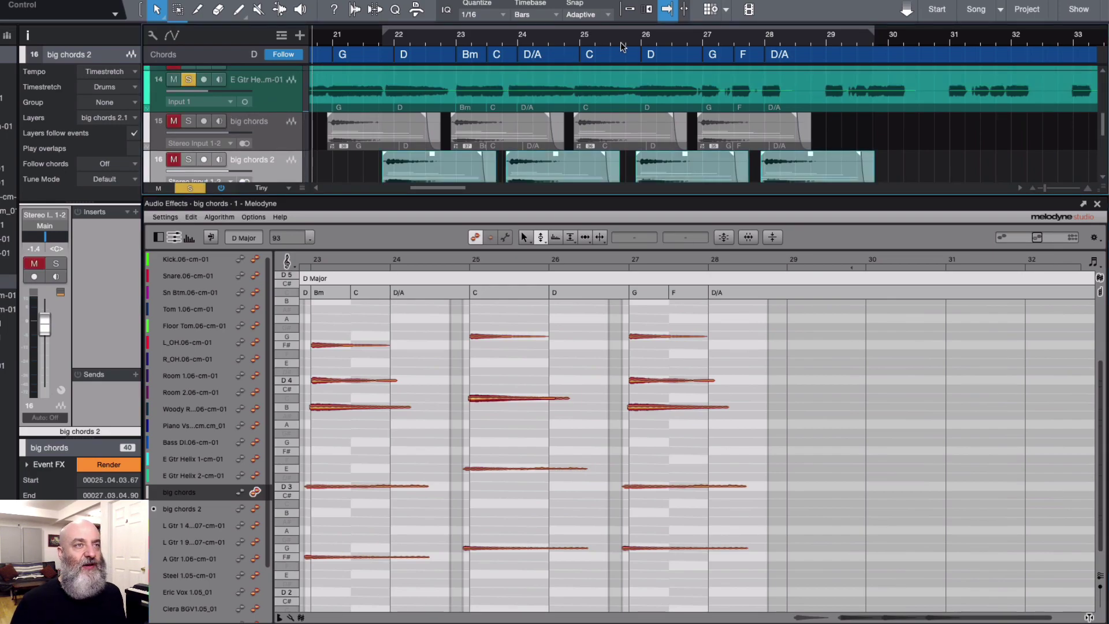
{"action": "left_click", "coordinate": [684, 46]}
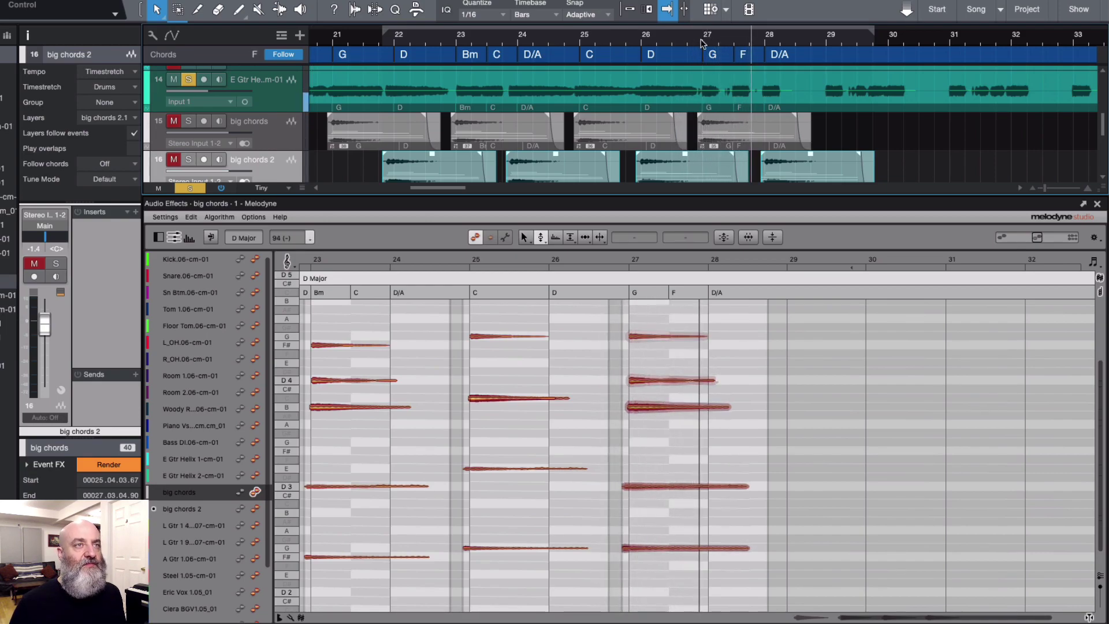
{"action": "key", "text": "space"}
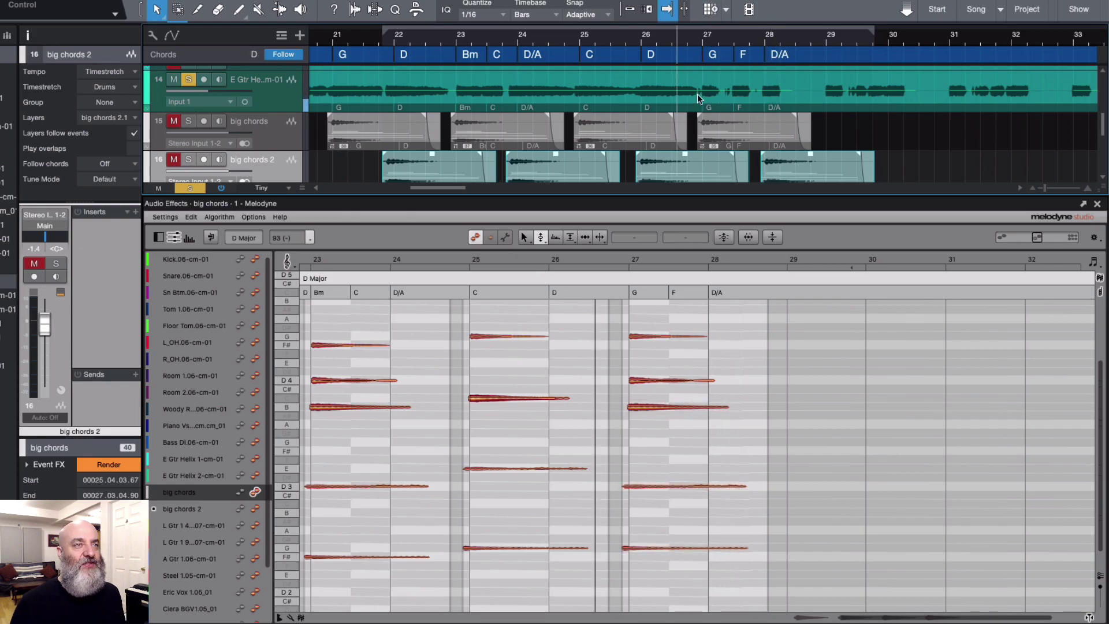
{"action": "left_click", "coordinate": [706, 40]}
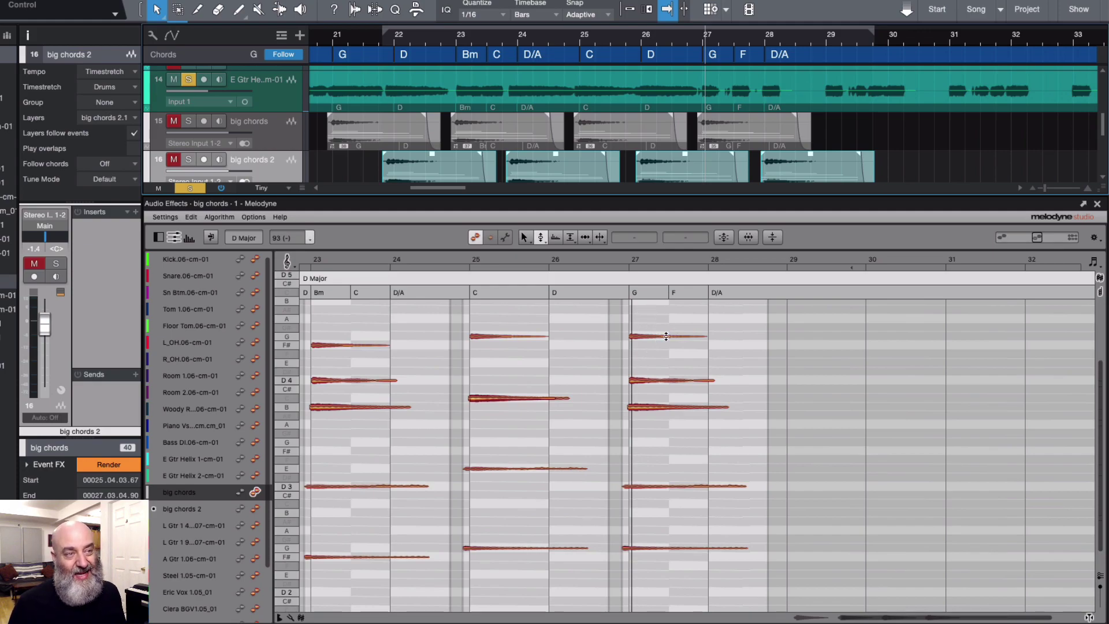
Copy the bar-27 chord notes, paste a copy right after the original, and save the project.
{"action": "left_click_drag", "start_coordinate": [639, 315], "coordinate": [647, 548]}
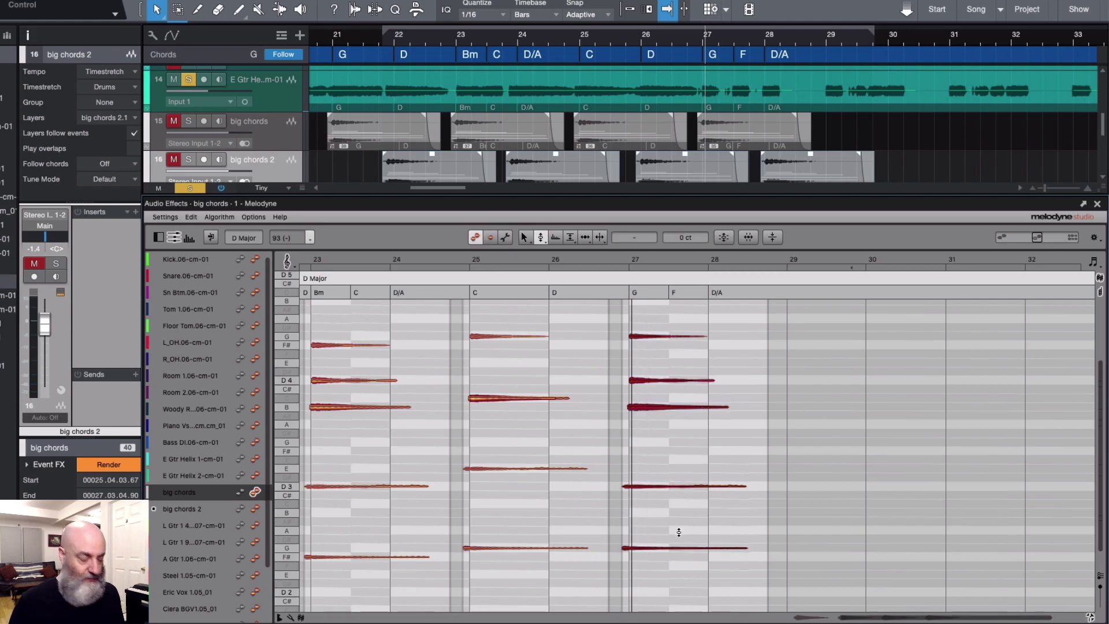
{"action": "key", "text": "space"}
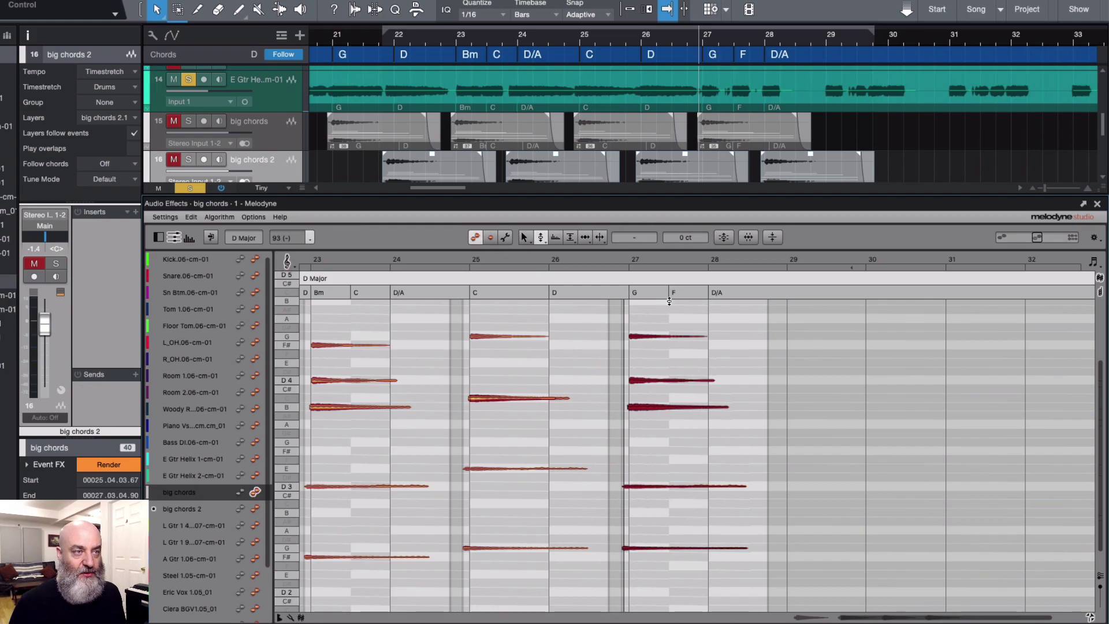
{"action": "left_click", "coordinate": [667, 255]}
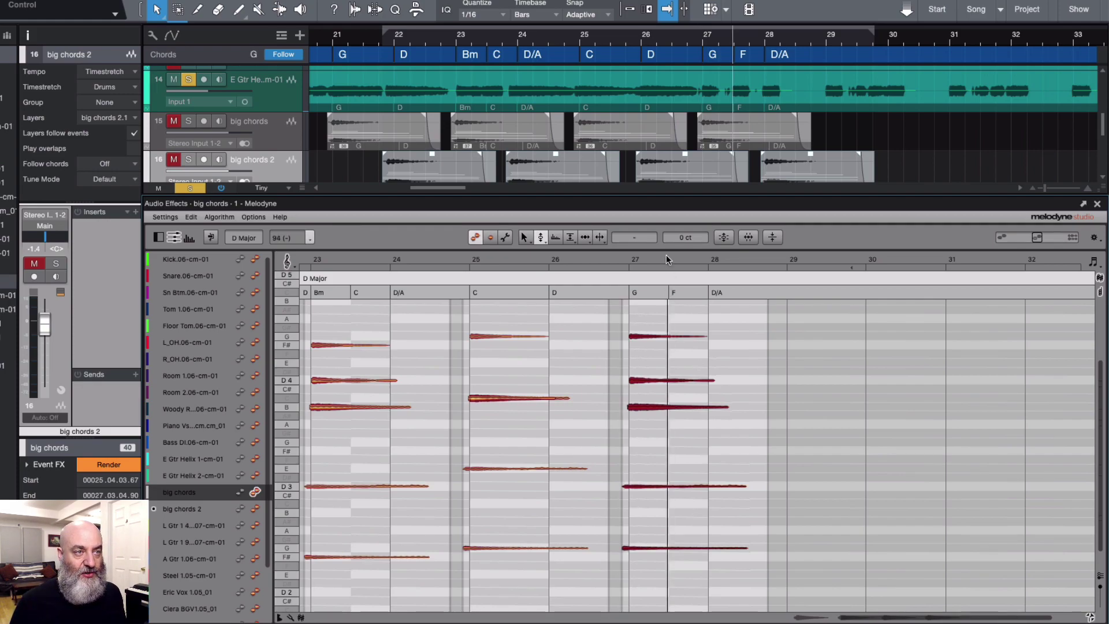
{"action": "left_click", "coordinate": [674, 309]}
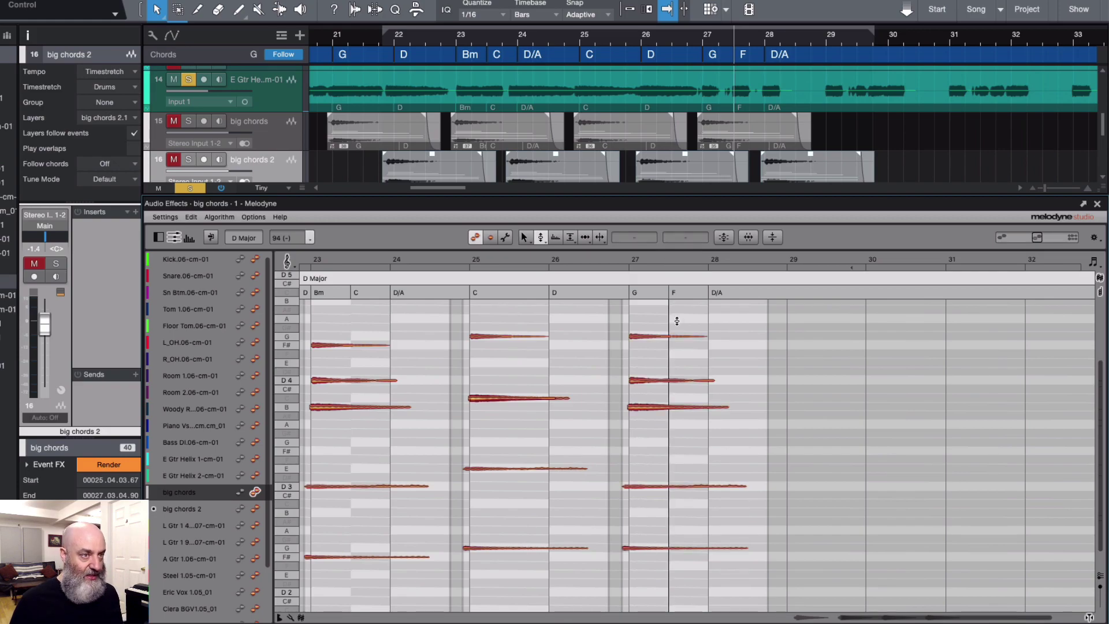
{"action": "key", "text": "space"}
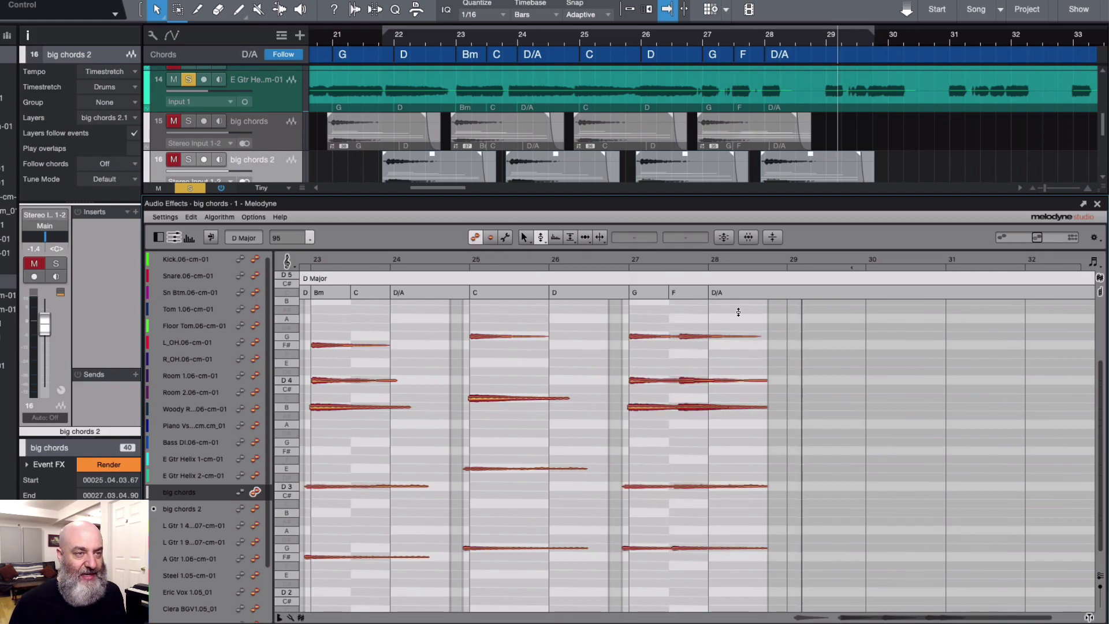
{"action": "left_click_drag", "start_coordinate": [734, 311], "coordinate": [759, 564]}
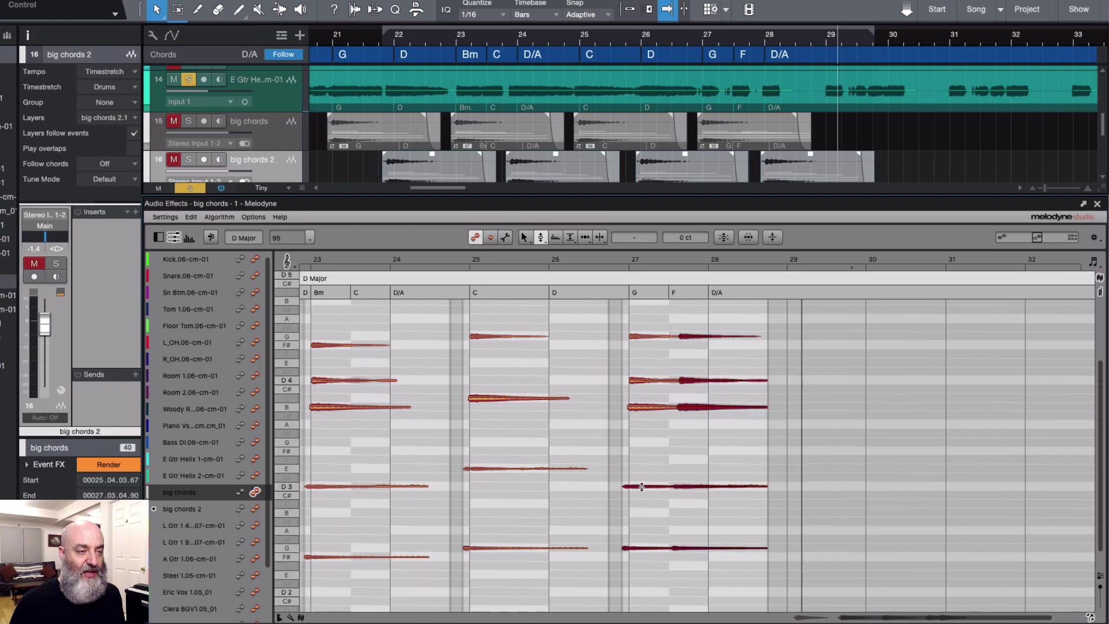
{"action": "key", "text": "ctrl+s"}
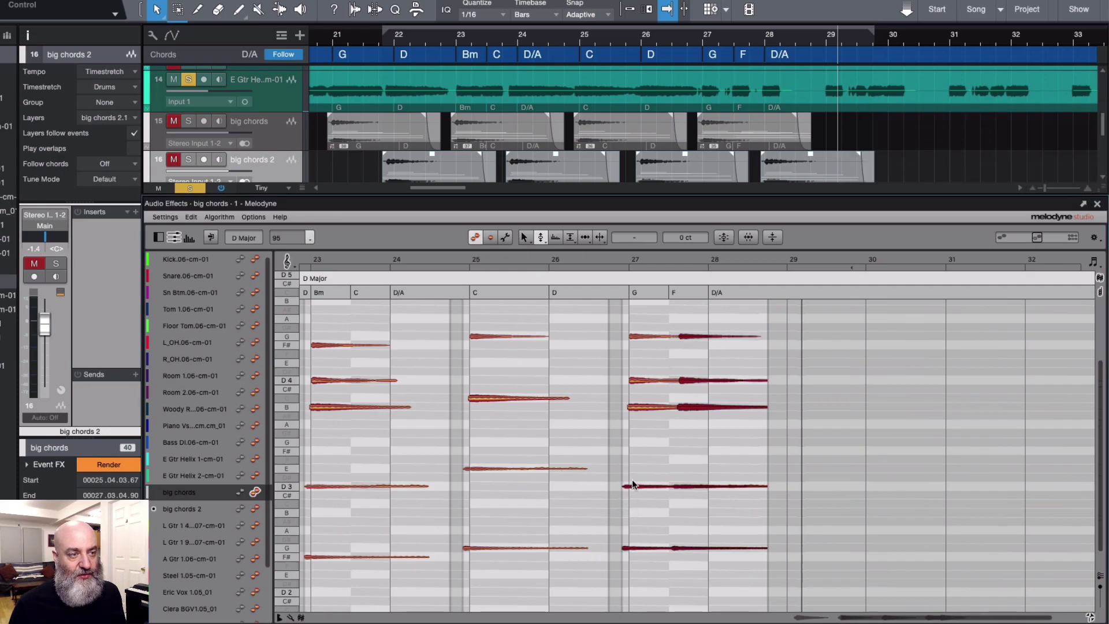
With the Time tool, move the pasted chord's note starts left to the F chord change, then audition from bar 26.6.
{"action": "left_click", "coordinate": [642, 546]}
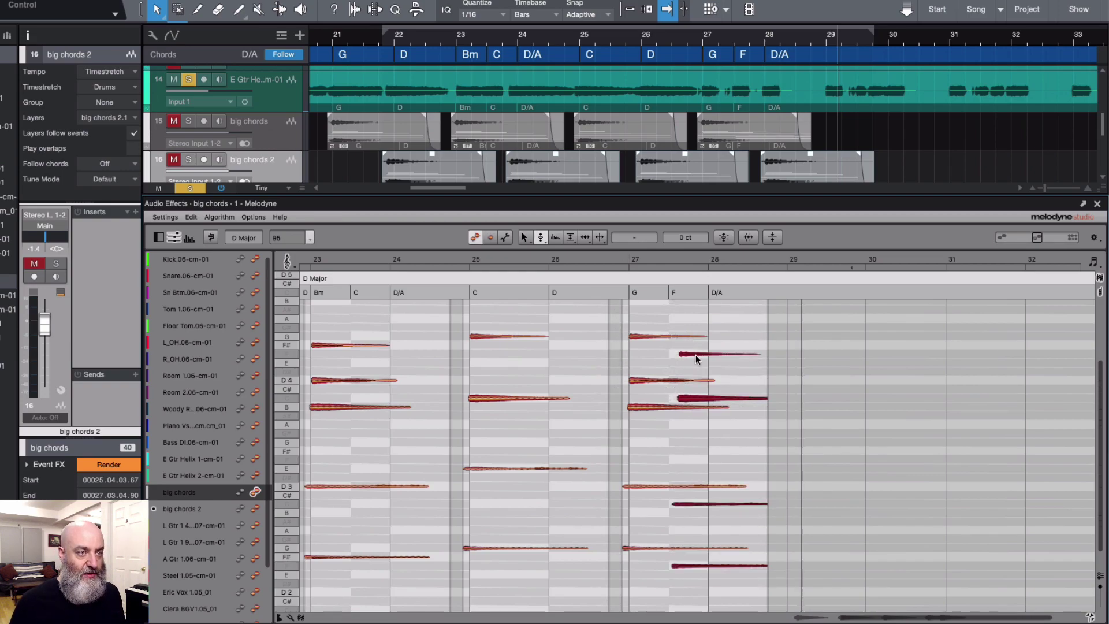
{"action": "right_click", "coordinate": [696, 355]}
{"action": "left_click", "coordinate": [736, 366]}
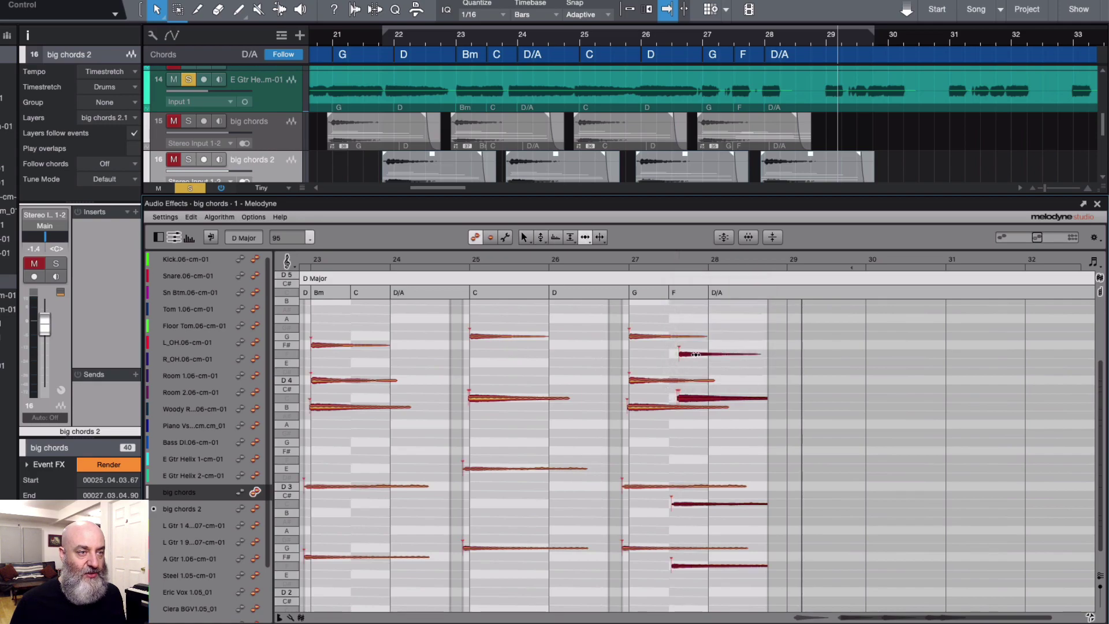
{"action": "left_click_drag", "start_coordinate": [695, 355], "coordinate": [685, 356]}
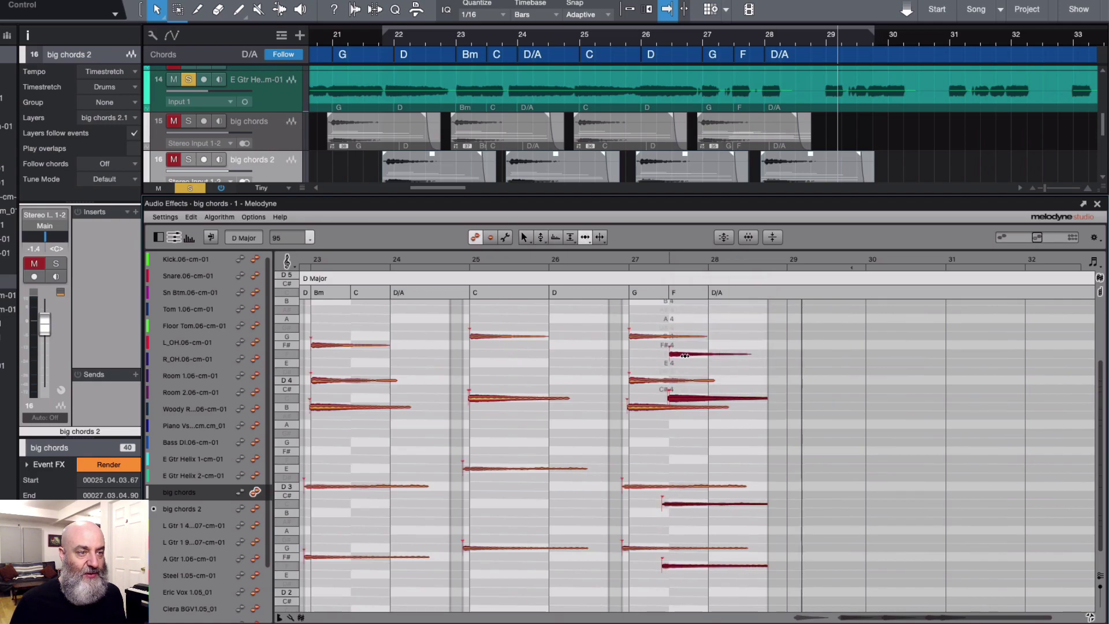
{"action": "left_click", "coordinate": [594, 257]}
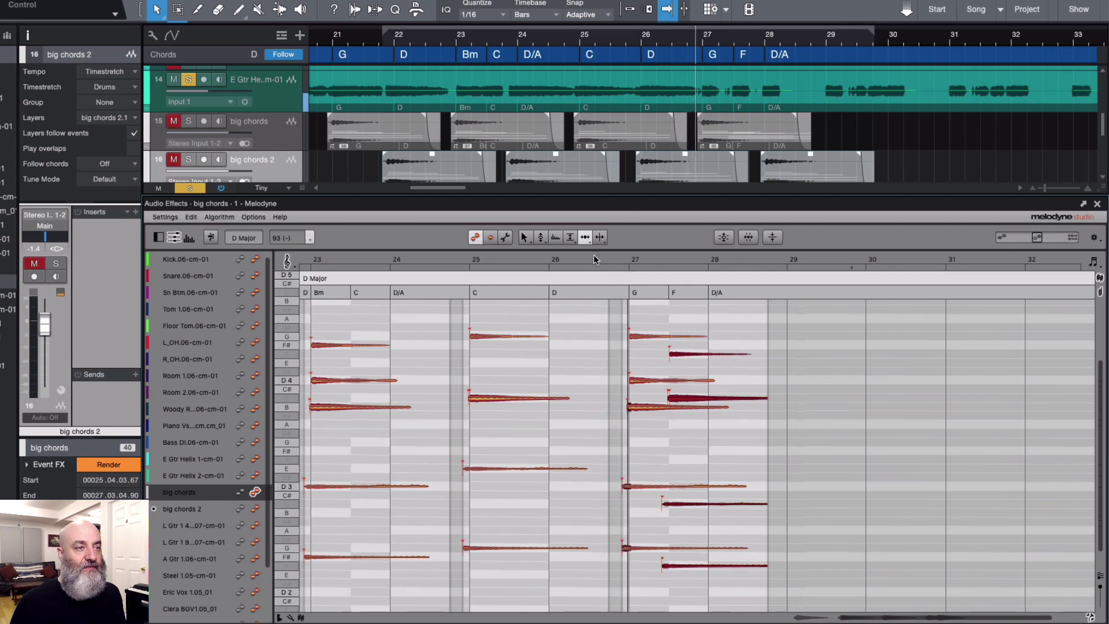
{"action": "key", "text": "space"}
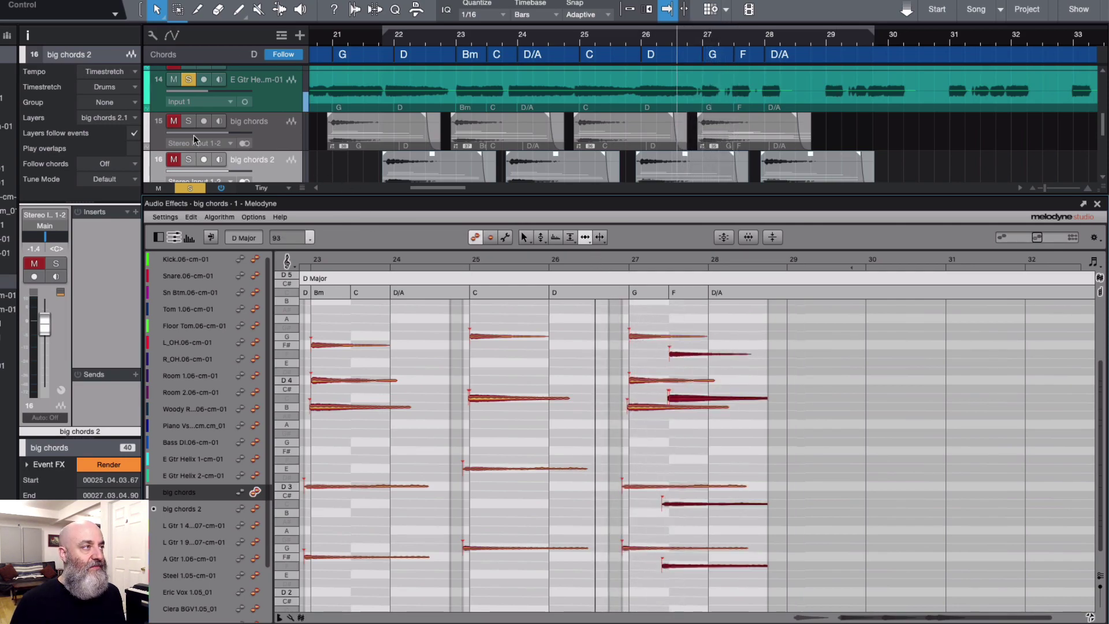
Solo tracks 15 and 16 (big chords, big chords 2) and play the bar 27 chord hits.
{"action": "left_click", "coordinate": [188, 121]}
{"action": "left_click", "coordinate": [189, 159]}
{"action": "key", "text": "space"}
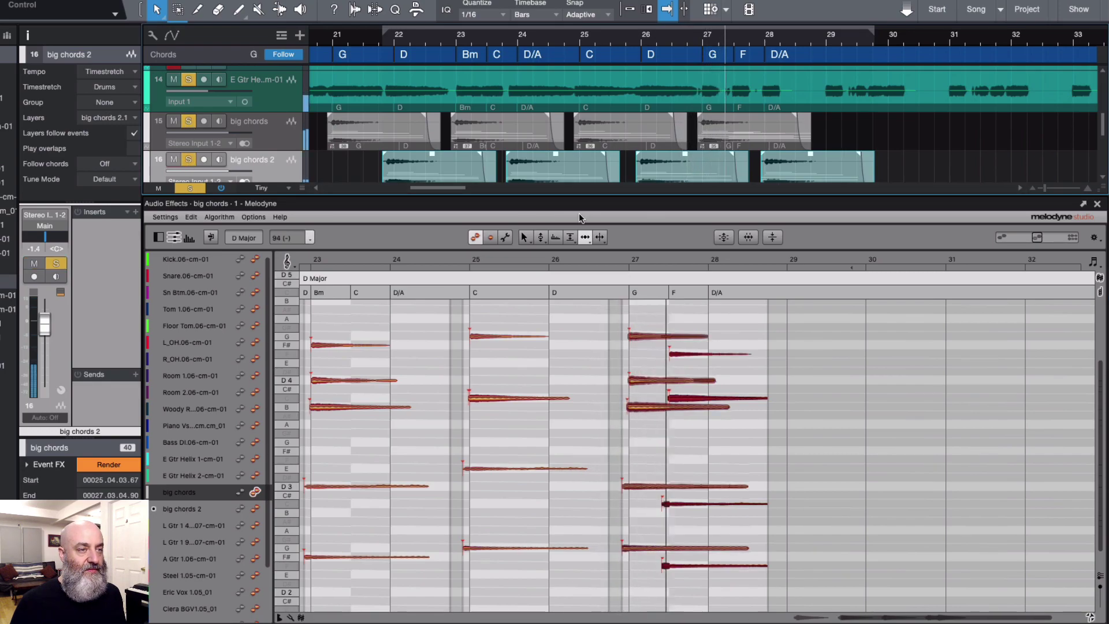
{"action": "key", "text": "space"}
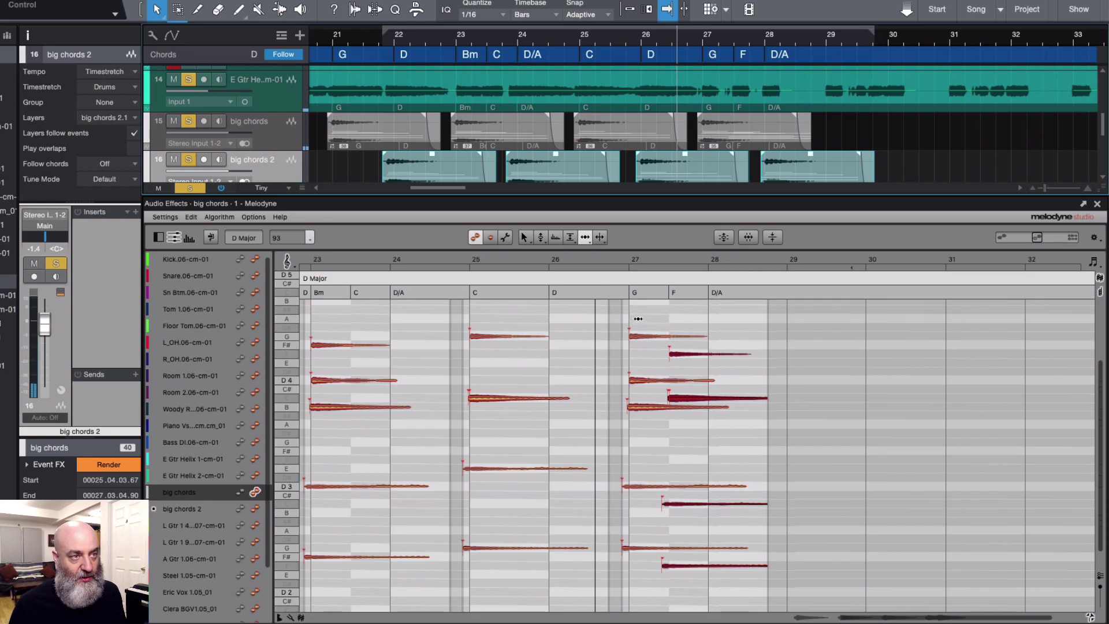
Trim the upper, middle and lowest bar-27 G chord notes to end at the F chord start near bar 27.5.
{"action": "left_click_drag", "start_coordinate": [637, 318], "coordinate": [650, 559]}
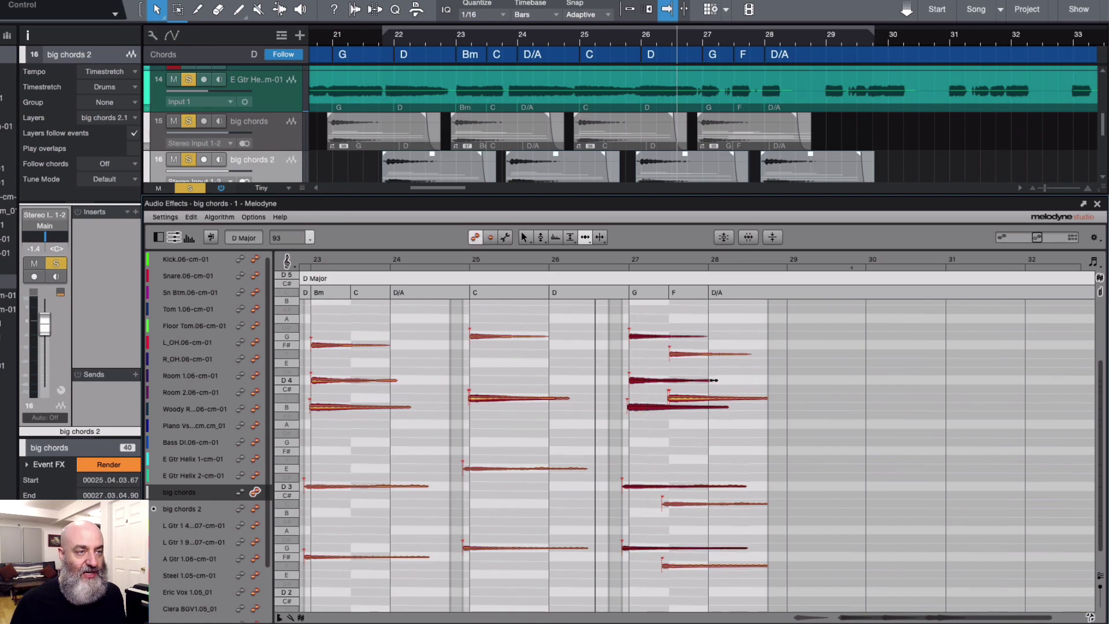
{"action": "left_click_drag", "start_coordinate": [714, 380], "coordinate": [674, 386]}
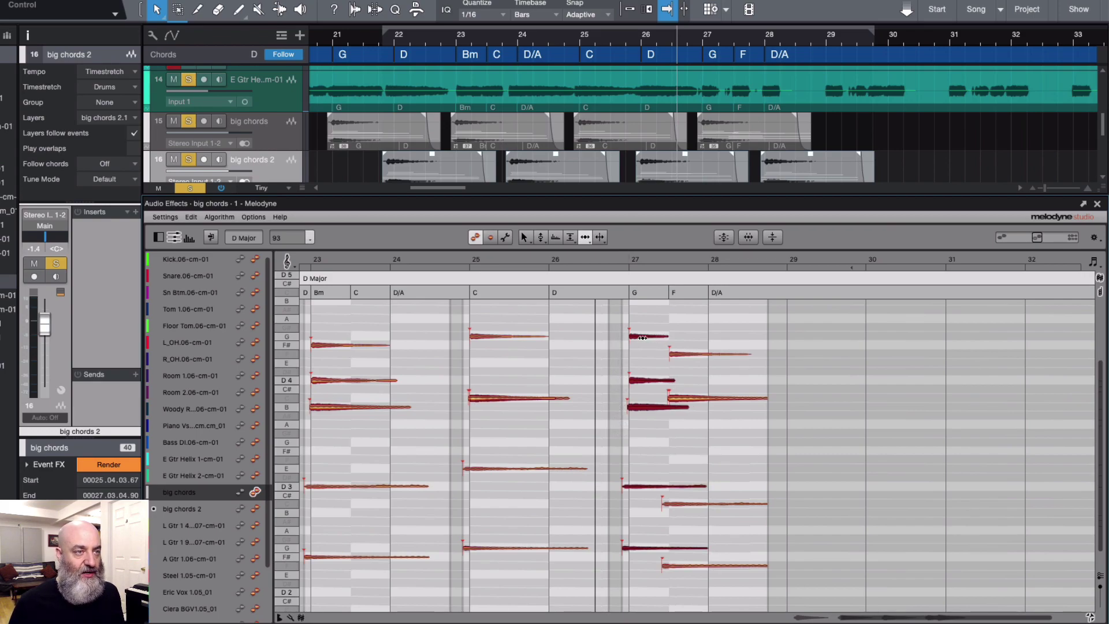
{"action": "left_click_drag", "start_coordinate": [671, 384], "coordinate": [669, 384]}
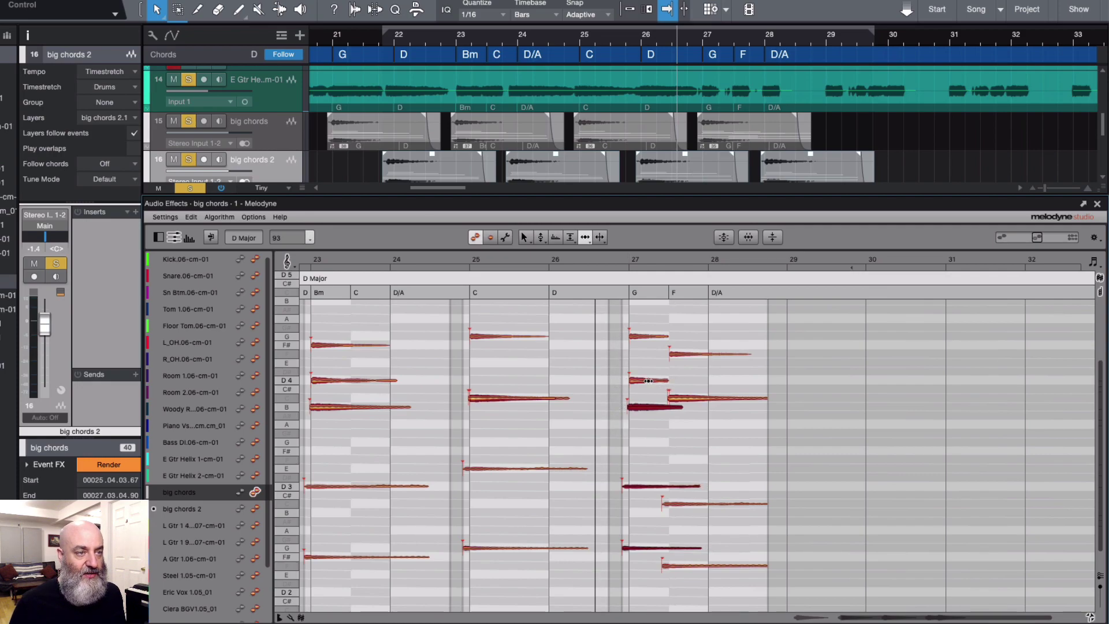
{"action": "left_click_drag", "start_coordinate": [679, 409], "coordinate": [668, 415]}
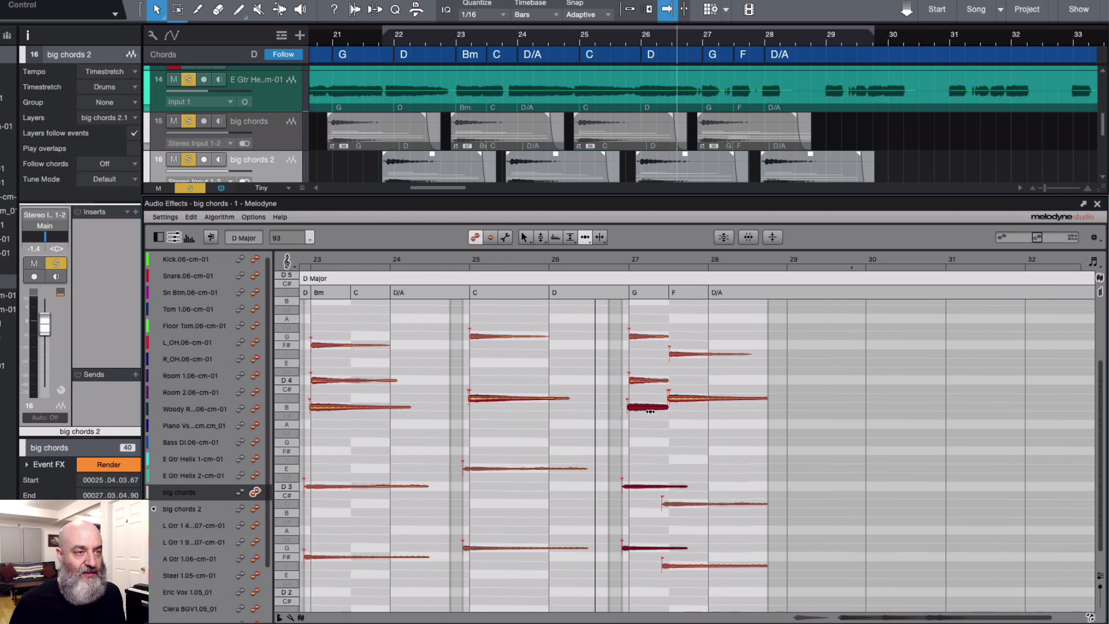
{"action": "left_click_drag", "start_coordinate": [682, 488], "coordinate": [664, 496]}
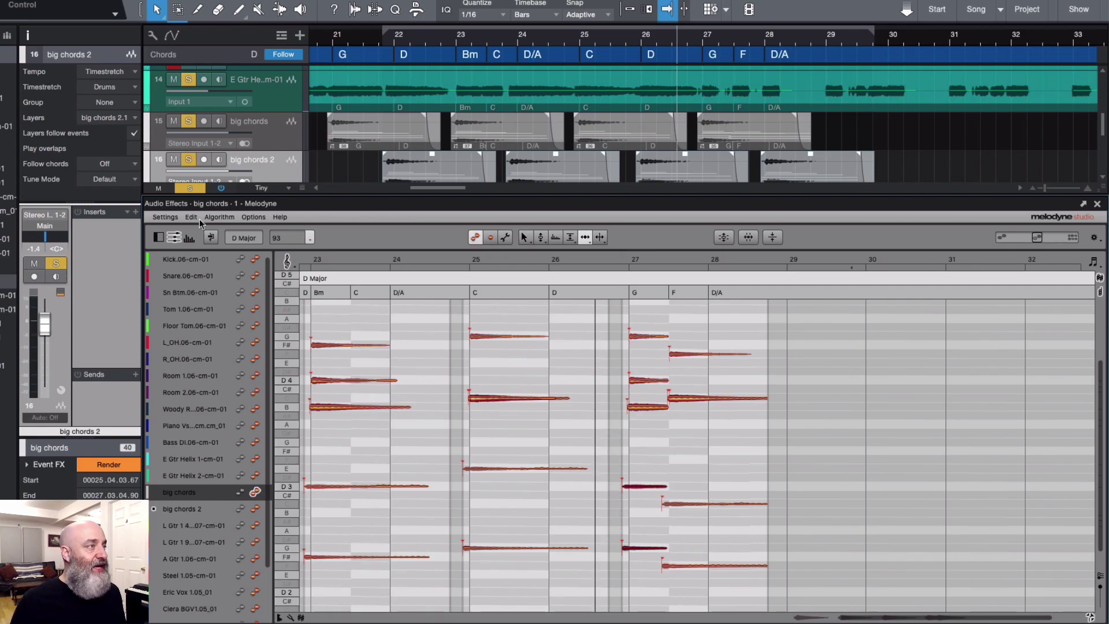
Unsolo the big chords track, clear all remaining solos, and play from about bar 24.6.
{"action": "left_click", "coordinate": [187, 121]}
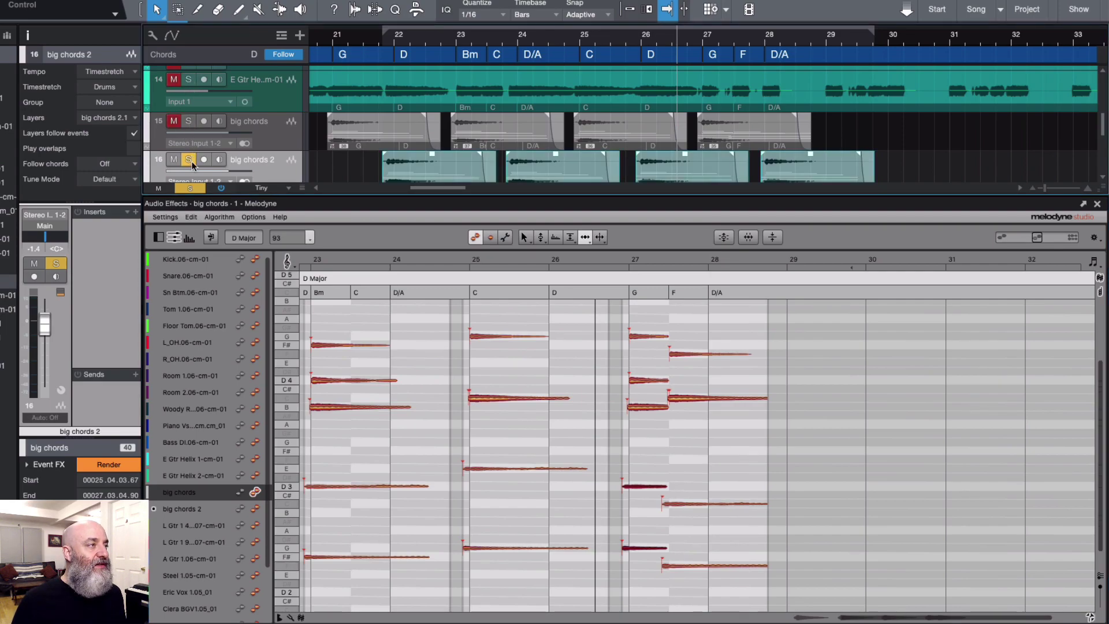
{"action": "left_click", "coordinate": [190, 188]}
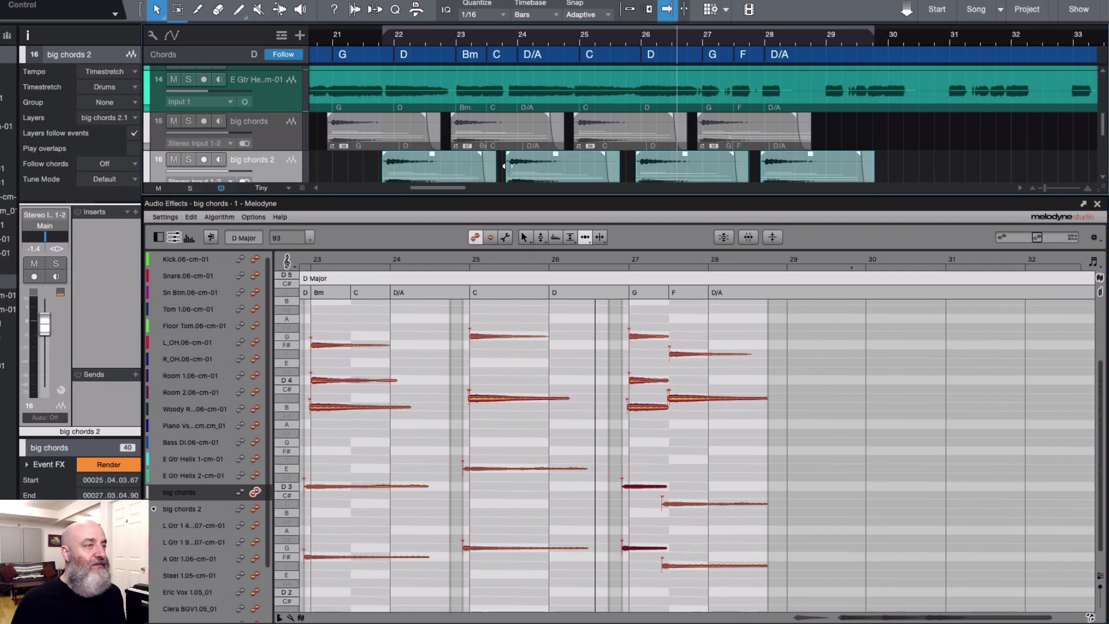
{"action": "left_click", "coordinate": [560, 37]}
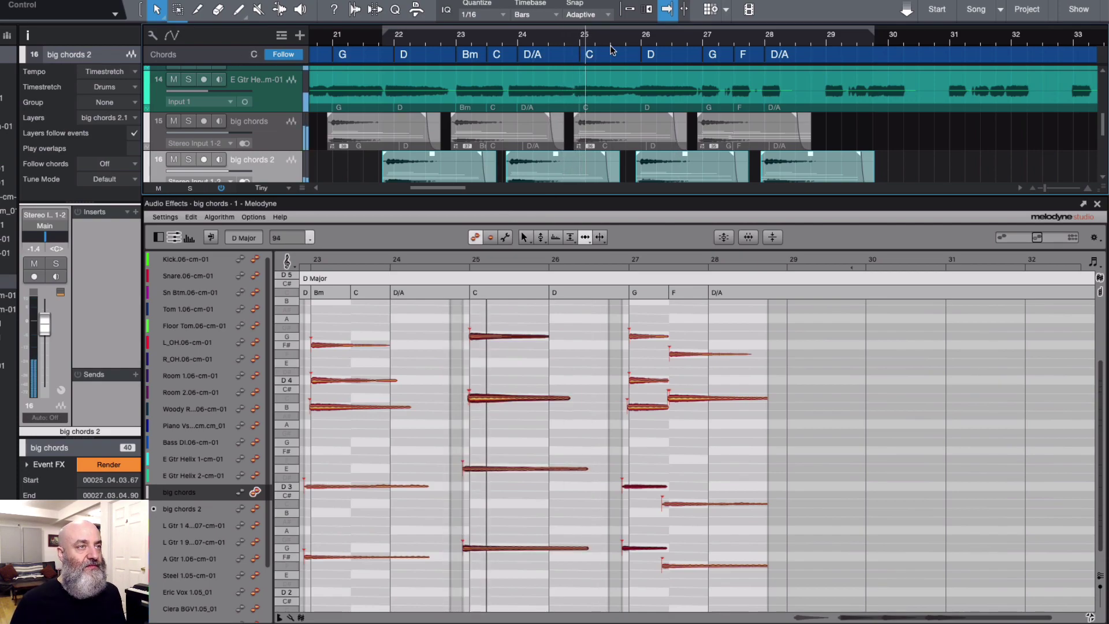